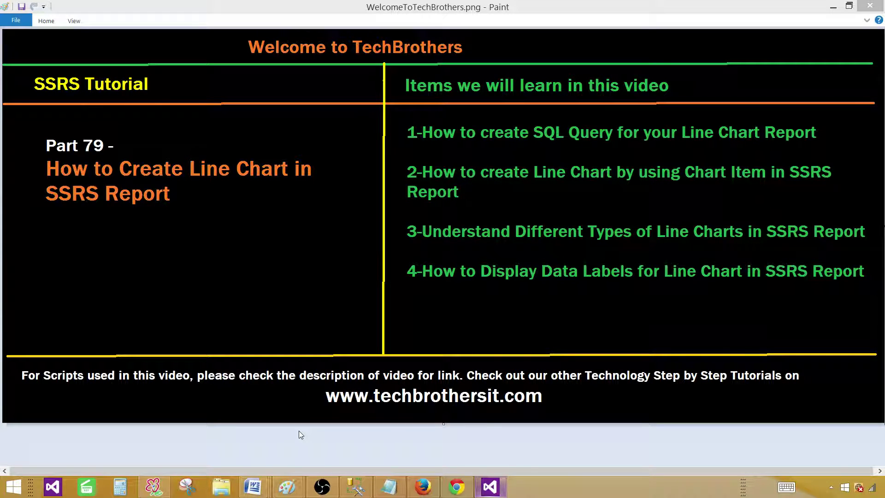
{"action": "left_click", "coordinate": [353, 488]}
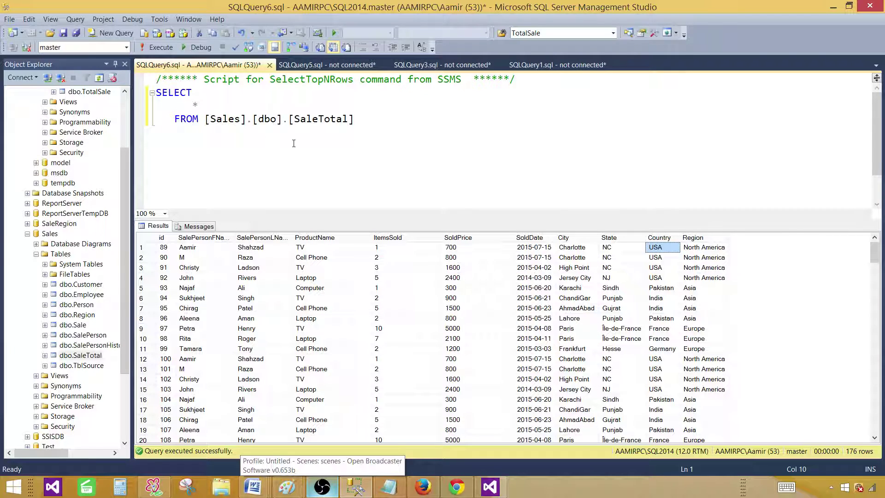
{"action": "left_click", "coordinate": [306, 119]}
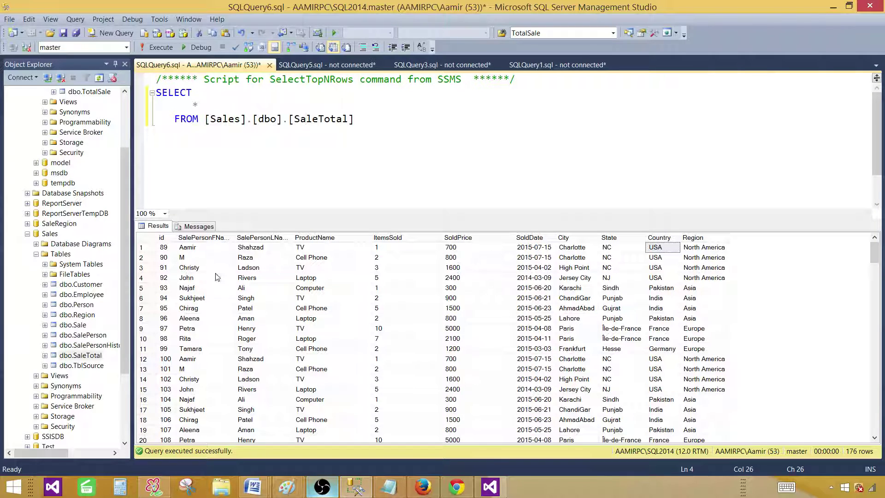
{"action": "left_click_drag", "start_coordinate": [205, 250], "coordinate": [400, 251]}
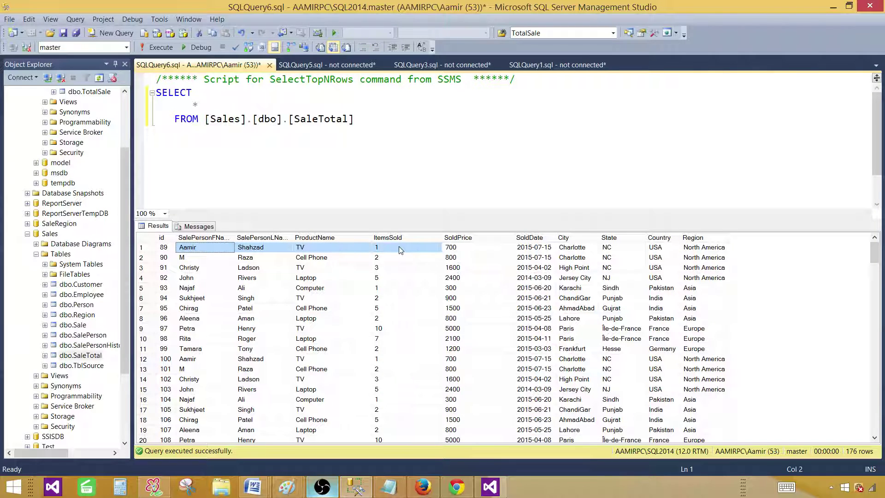
{"action": "left_click", "coordinate": [470, 250]}
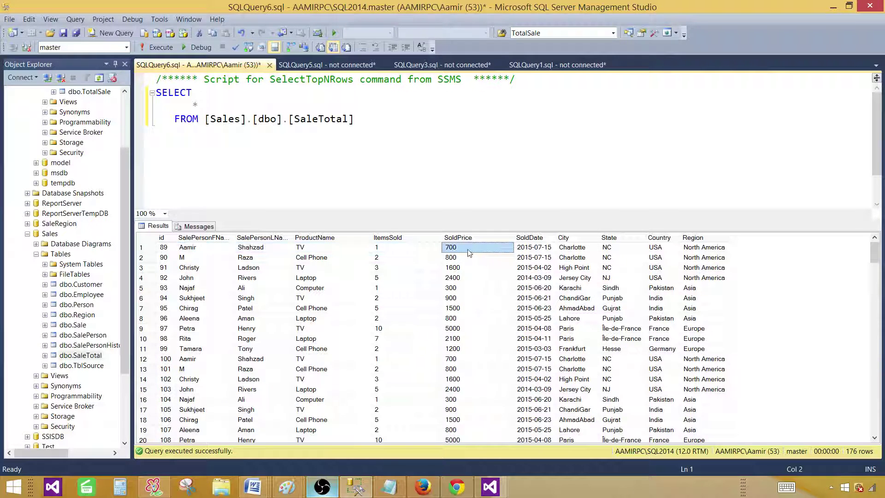
{"action": "left_click", "coordinate": [533, 249]}
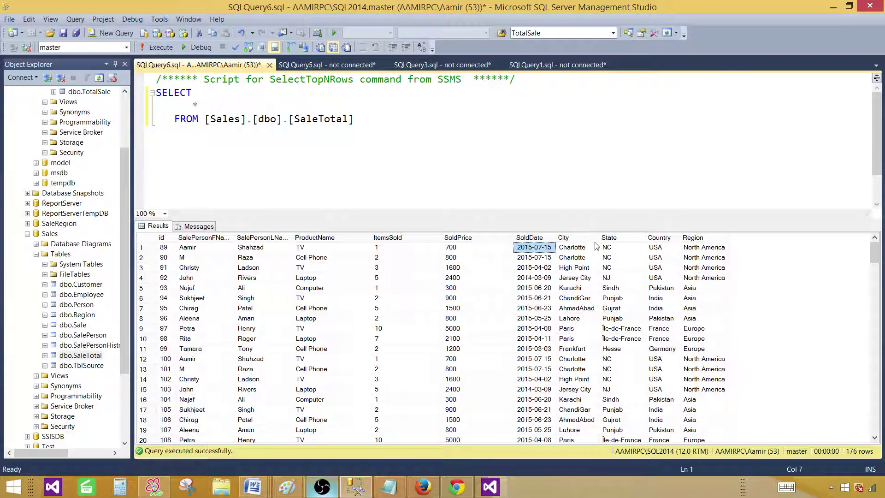
{"action": "left_click", "coordinate": [700, 250]}
{"action": "left_click_drag", "start_coordinate": [700, 250], "coordinate": [699, 274]}
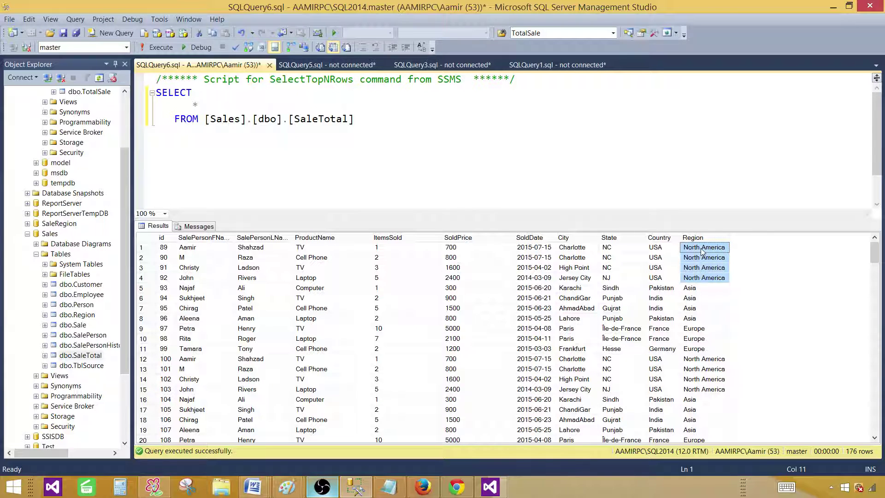
{"action": "left_click", "coordinate": [703, 251]}
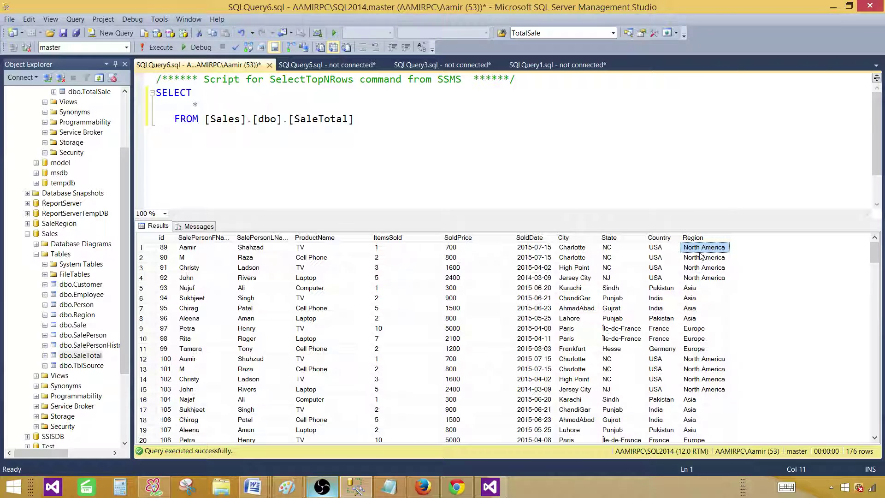
{"action": "left_click", "coordinate": [664, 250]}
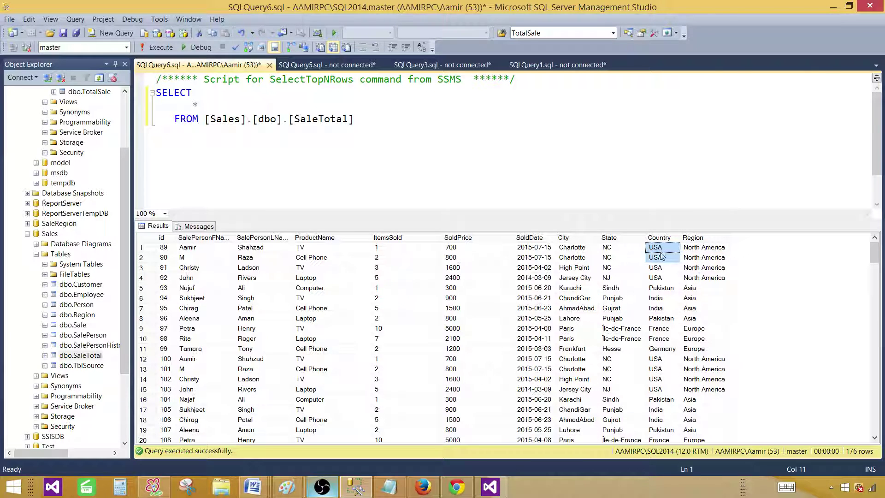
{"action": "left_click", "coordinate": [387, 251]}
{"action": "left_click_drag", "start_coordinate": [388, 251], "coordinate": [385, 287]}
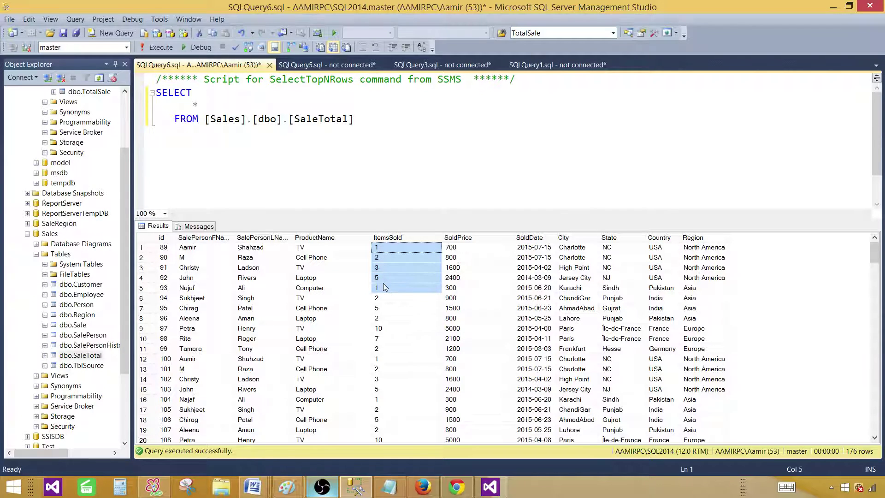
{"action": "left_click", "coordinate": [664, 251]}
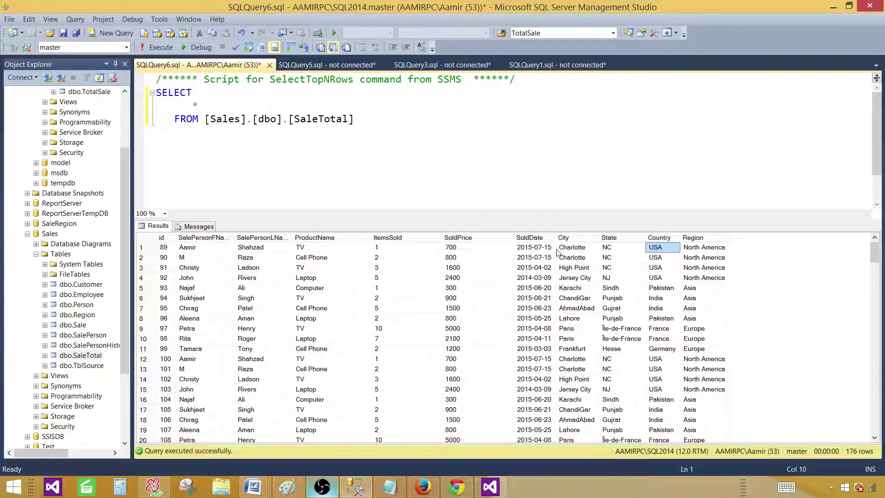
{"action": "left_click", "coordinate": [405, 250]}
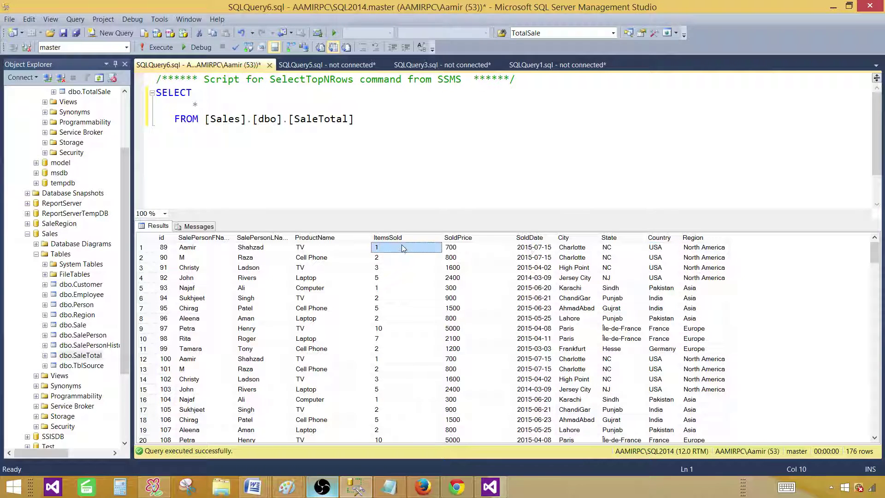
{"action": "left_click", "coordinate": [542, 250]}
{"action": "left_click_drag", "start_coordinate": [543, 249], "coordinate": [542, 278]}
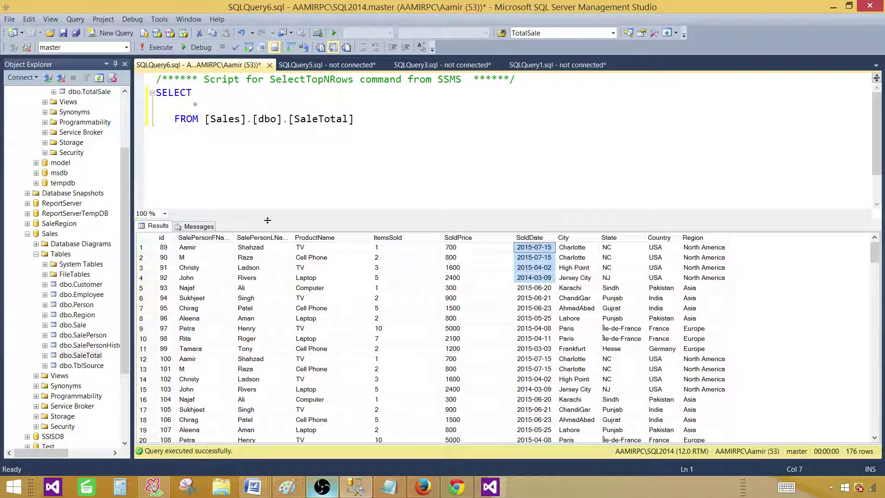
{"action": "left_click", "coordinate": [202, 106]}
Replace the SELECT * with Country,ItemsSold and rerun the query.
{"action": "key", "text": "BackSpace"}
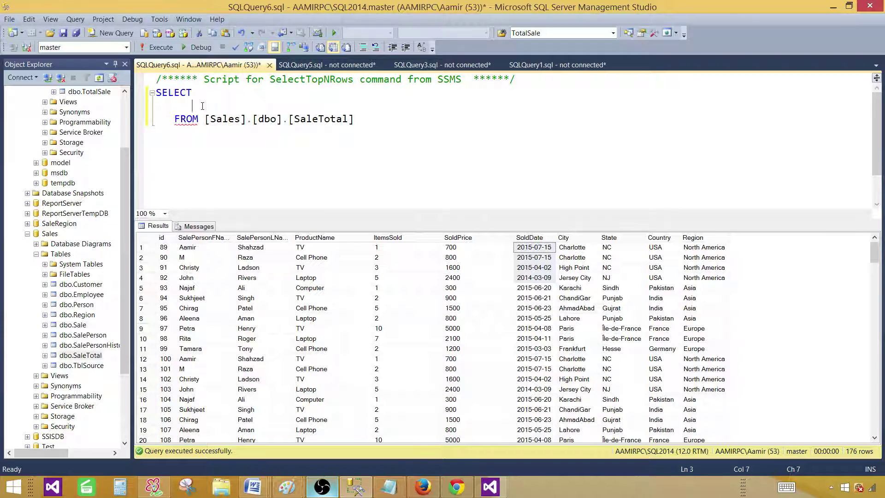
{"action": "type", "text": "coun"}
{"action": "key", "text": "BackSpace"}
{"action": "key", "text": "BackSpace"}
{"action": "key", "text": "BackSpace"}
{"action": "key", "text": "BackSpace"}
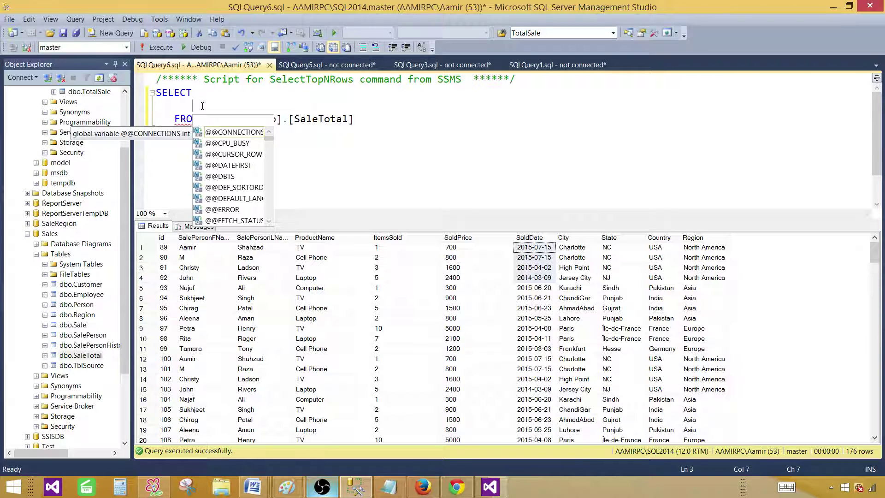
{"action": "type", "text": "Country,"}
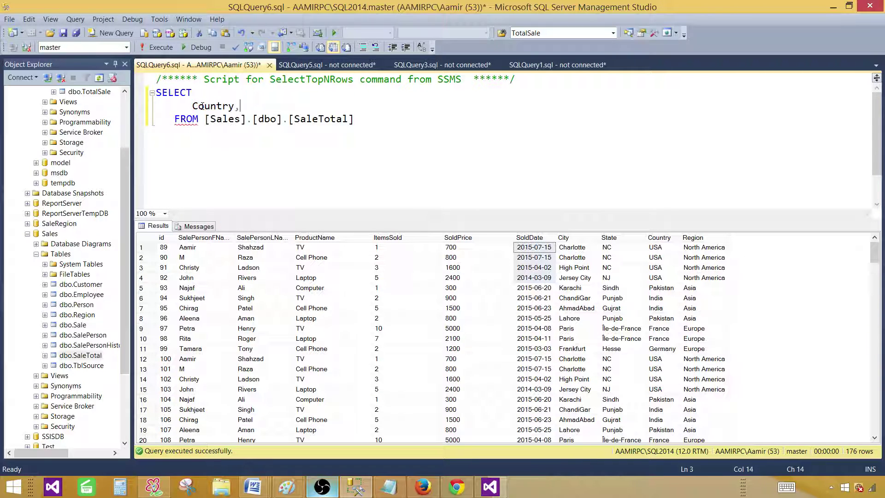
{"action": "type", "text": "ItemsSold"}
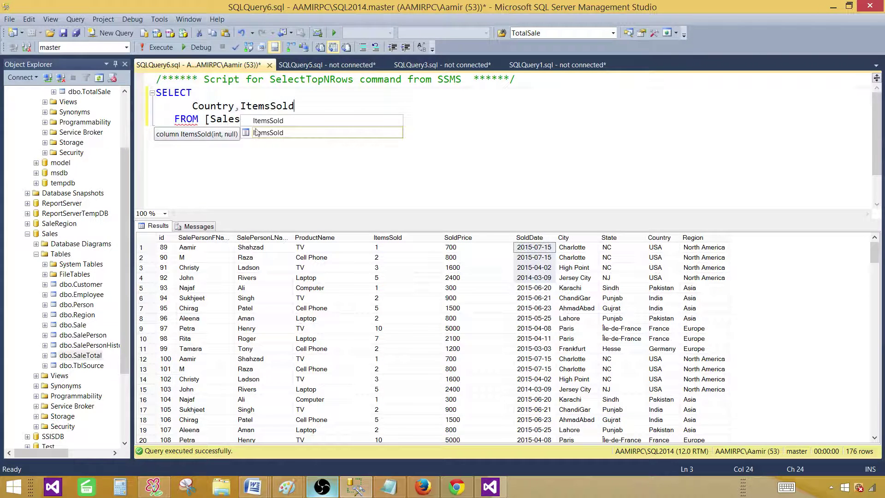
{"action": "key", "text": "Escape"}
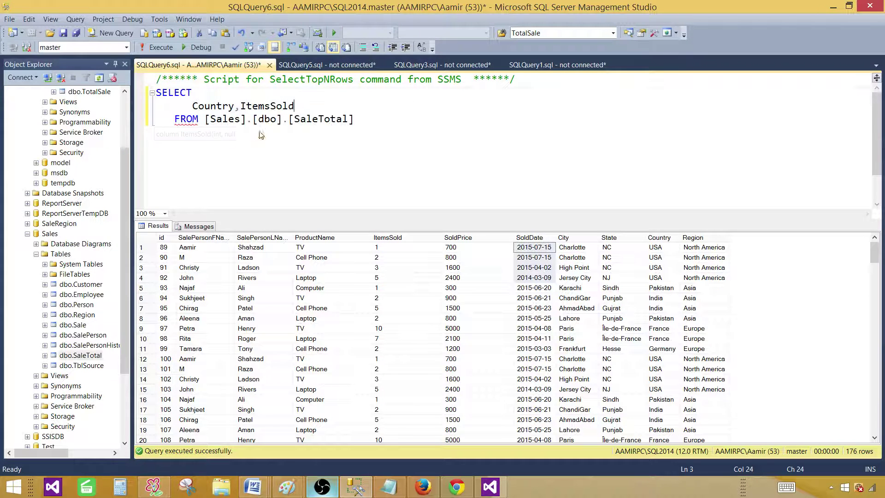
{"action": "left_click", "coordinate": [371, 129]}
{"action": "left_click", "coordinate": [156, 48]}
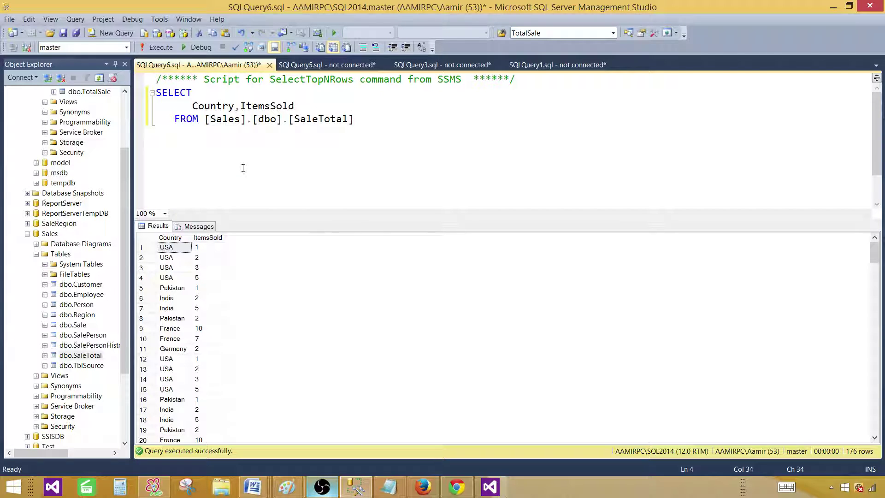
Highlight the four USA ItemsSold rows and point out the Pakistan and India rows.
{"action": "left_click", "coordinate": [212, 251]}
{"action": "left_click_drag", "start_coordinate": [187, 249], "coordinate": [203, 275]}
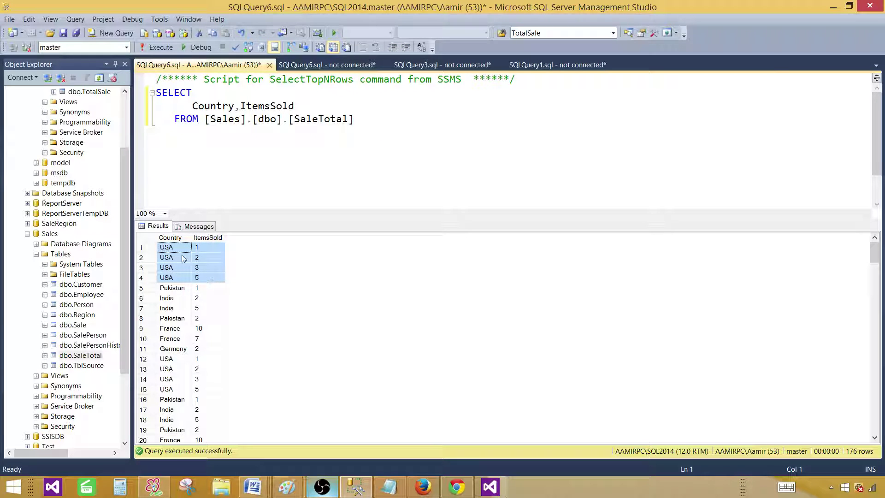
{"action": "left_click", "coordinate": [178, 289]}
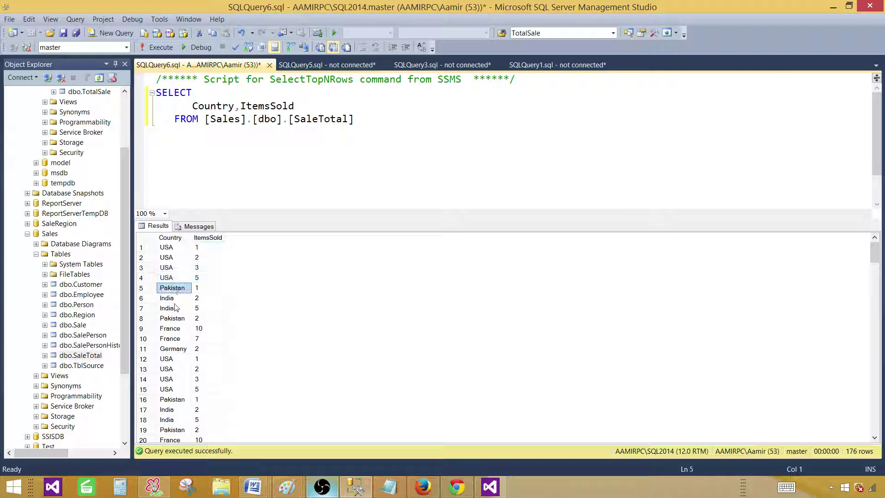
{"action": "left_click", "coordinate": [178, 300]}
{"action": "left_click_drag", "start_coordinate": [210, 249], "coordinate": [213, 278]}
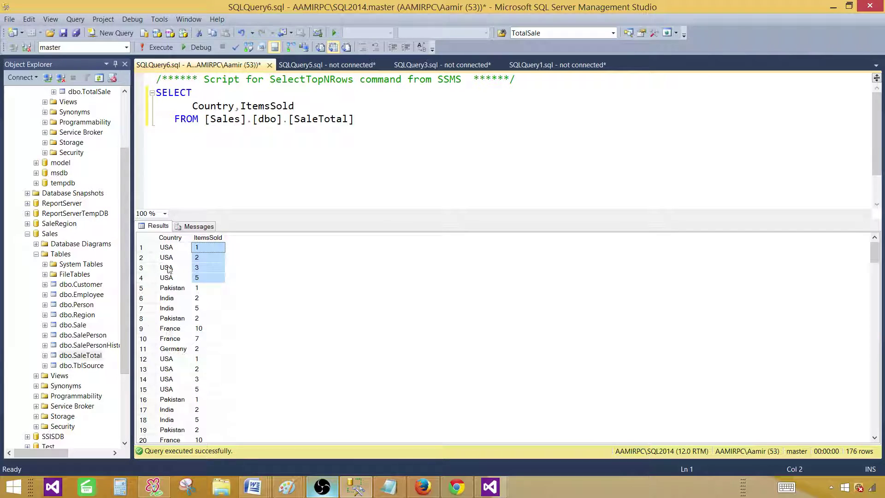
Add a 'group by country' line below FROM and run the query.
{"action": "left_click", "coordinate": [359, 121]}
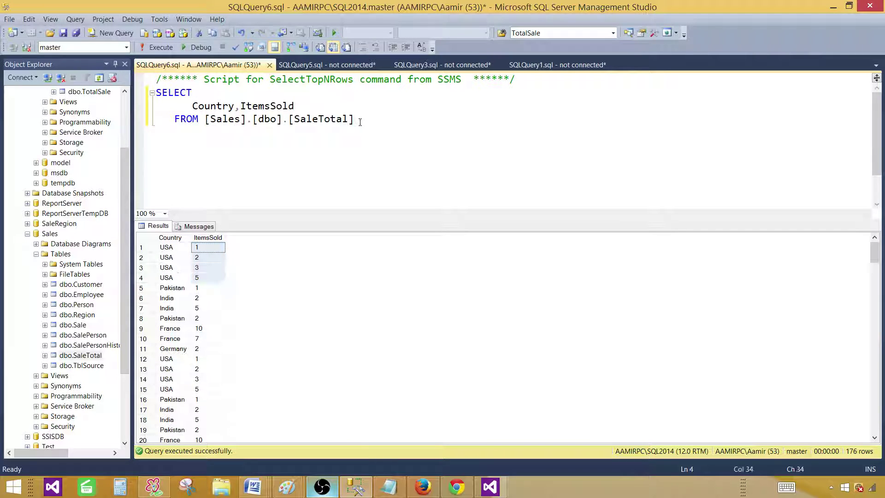
{"action": "key", "text": "Return"}
{"action": "type", "text": "group by country"}
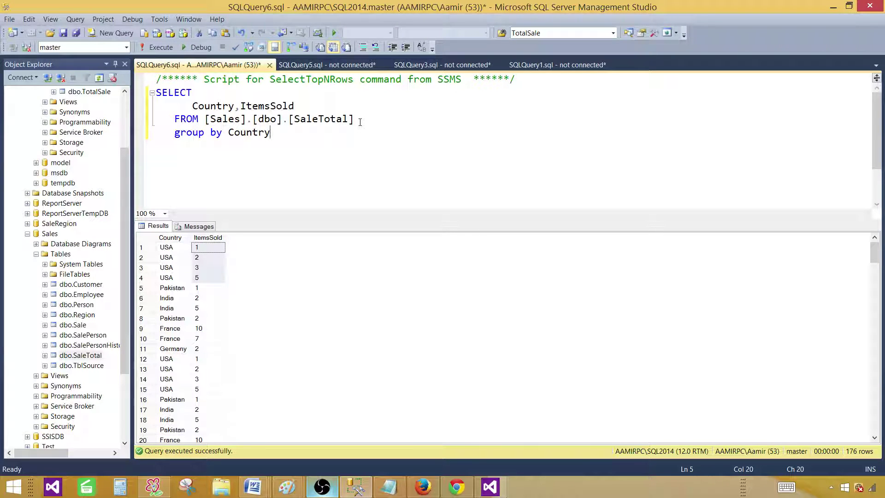
{"action": "key", "text": "F5"}
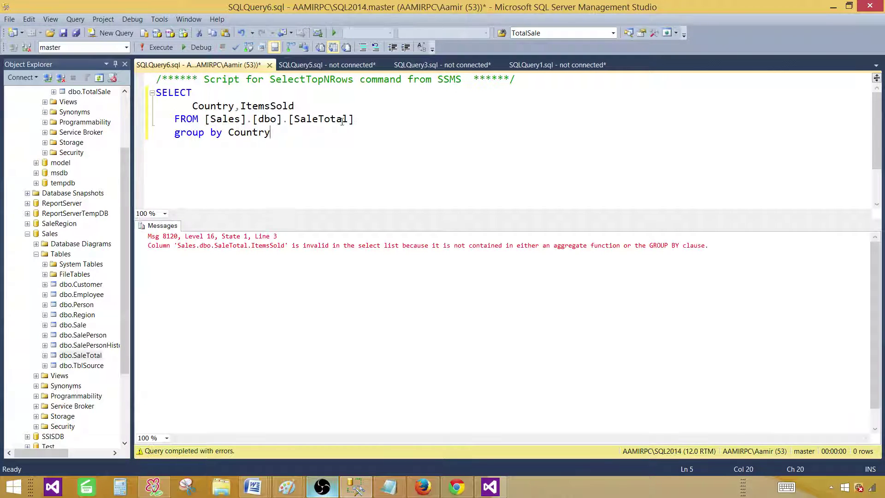
Wrap ItemsSold as SUM(ItemsSold) AS ItemsSold and rerun to get per-country totals.
{"action": "left_click", "coordinate": [240, 105]}
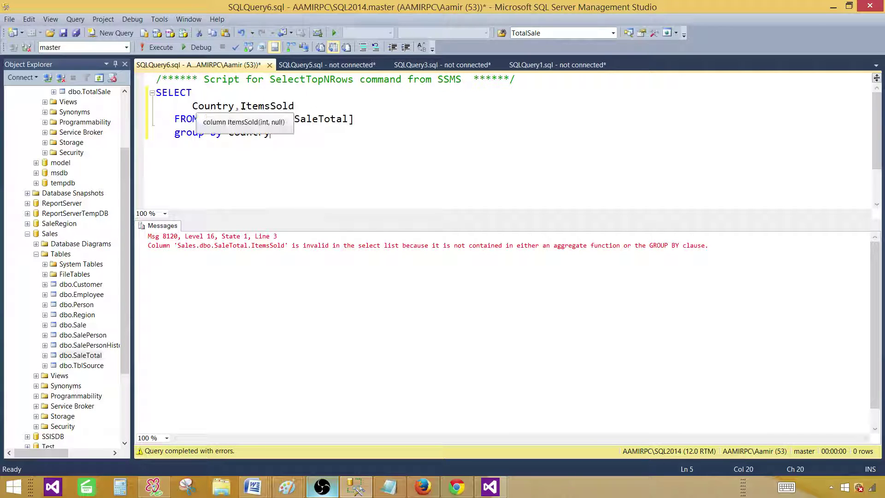
{"action": "key", "text": "Return"}
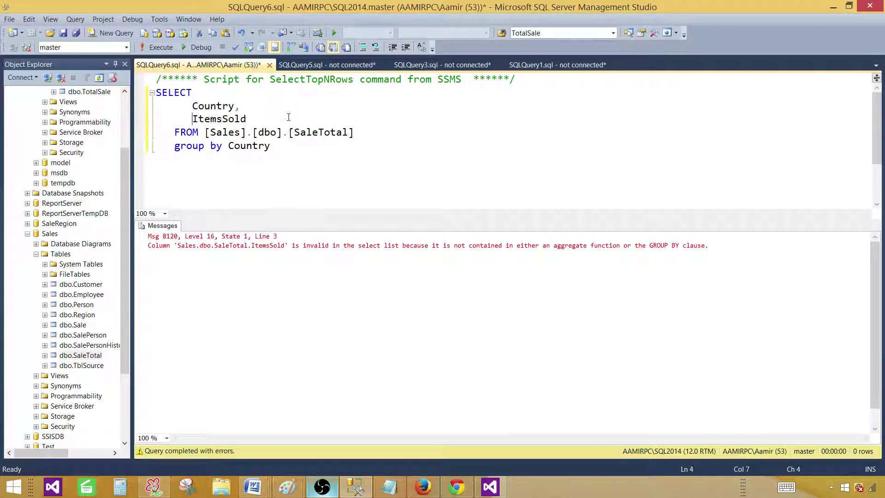
{"action": "type", "text": "SUM("}
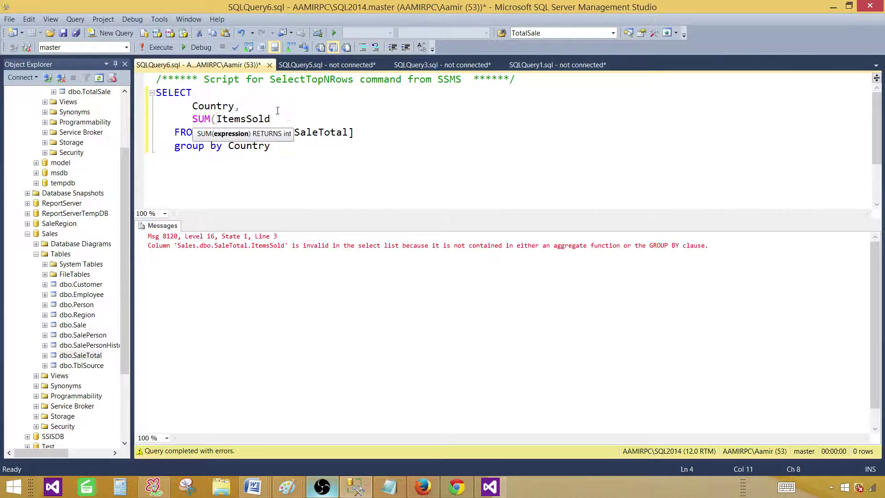
{"action": "key", "text": "End"}
{"action": "type", "text": ")"}
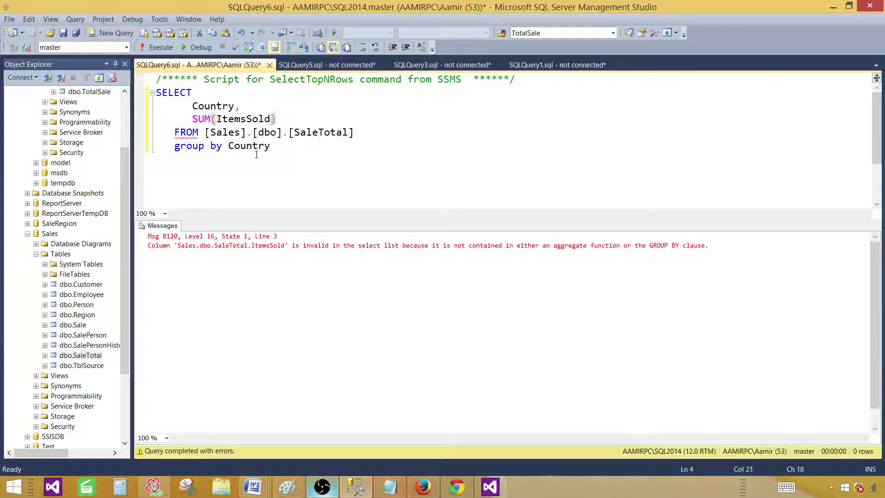
{"action": "type", "text": " AS "}
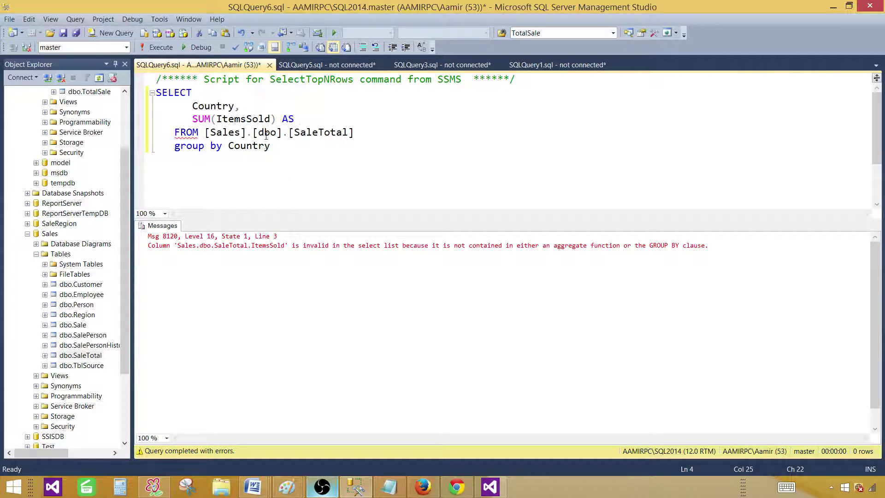
{"action": "type", "text": "ItemsSold"}
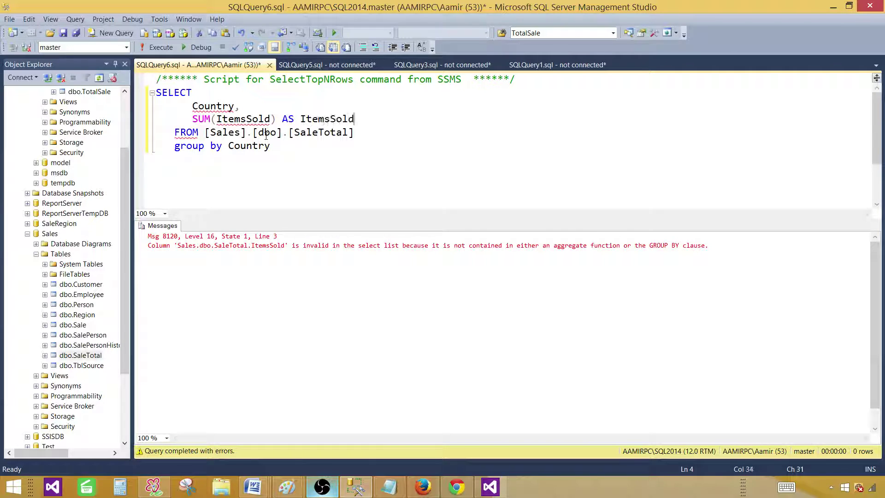
{"action": "key", "text": "F5"}
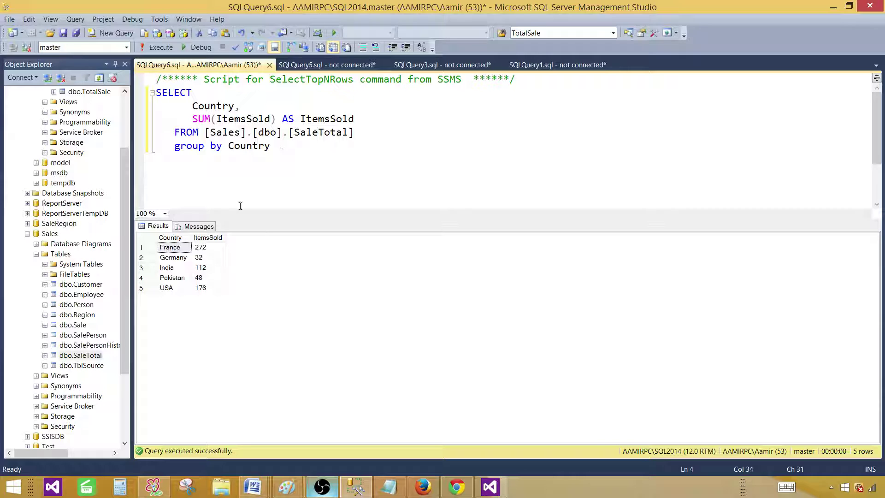
Copy the grouped SUM(ItemsSold) per-country query and bring Visual Studio to the front.
{"action": "left_click_drag", "start_coordinate": [294, 146], "coordinate": [155, 92]}
{"action": "right_click", "coordinate": [156, 92]}
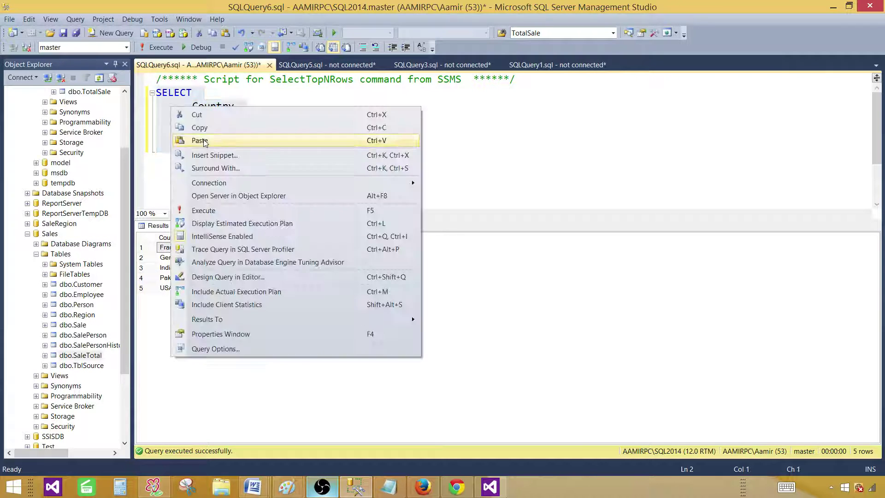
{"action": "left_click", "coordinate": [180, 105]}
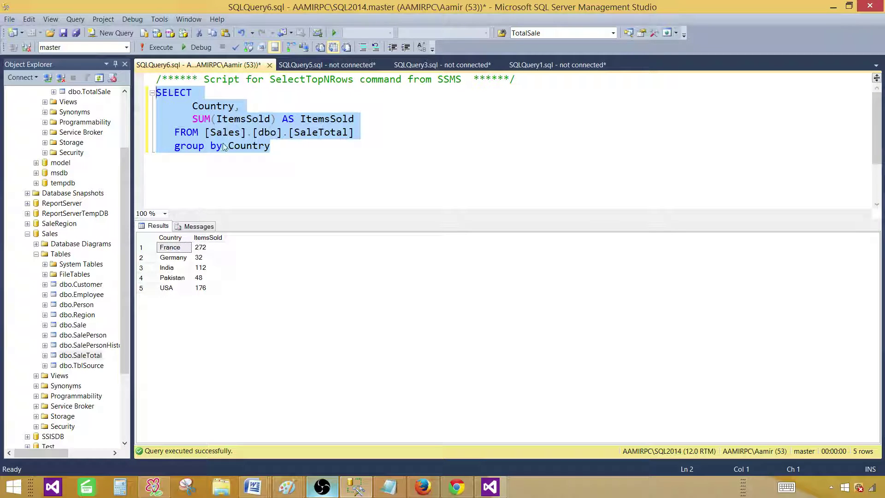
{"action": "left_click_drag", "start_coordinate": [272, 145], "coordinate": [155, 92]}
{"action": "right_click", "coordinate": [173, 110]}
{"action": "left_click", "coordinate": [416, 320]}
{"action": "left_click", "coordinate": [507, 491]}
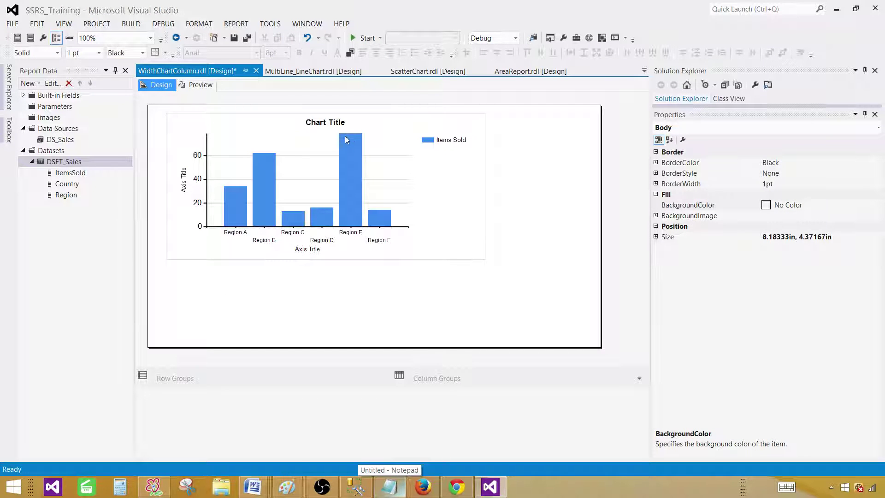
Close the Properties panel and choose Add > New Item on the Reports folder in Solution Explorer.
{"action": "left_click", "coordinate": [876, 114]}
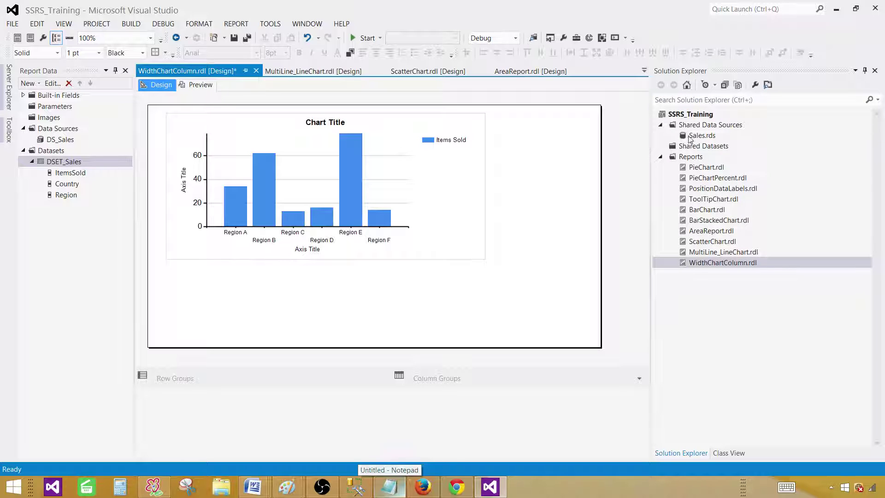
{"action": "left_click", "coordinate": [709, 137]}
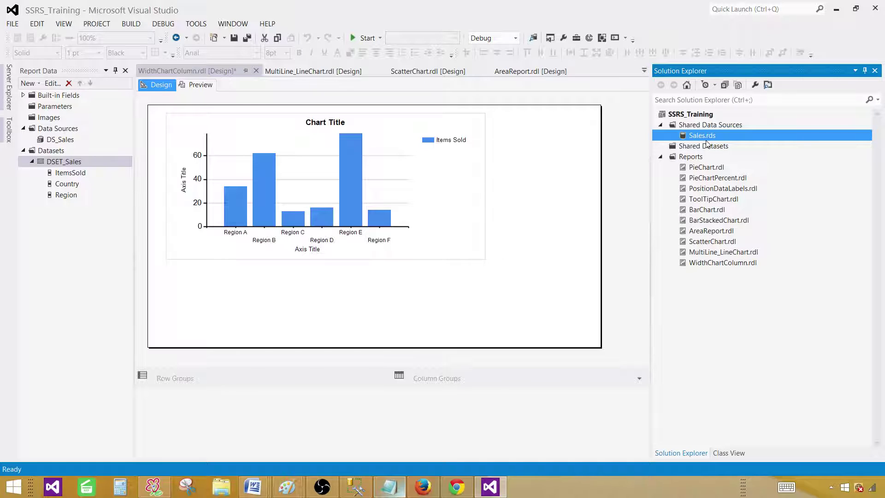
{"action": "left_click", "coordinate": [696, 158]}
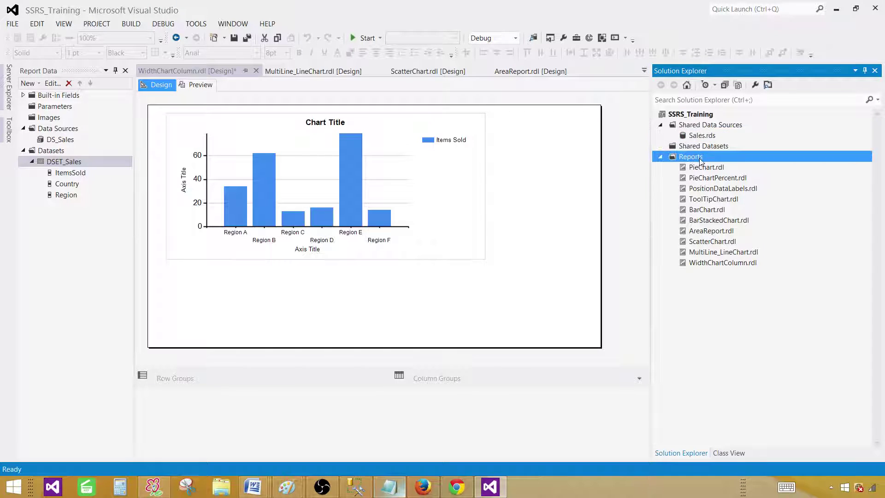
{"action": "right_click", "coordinate": [700, 160]}
{"action": "mouse_move", "coordinate": [710, 179]}
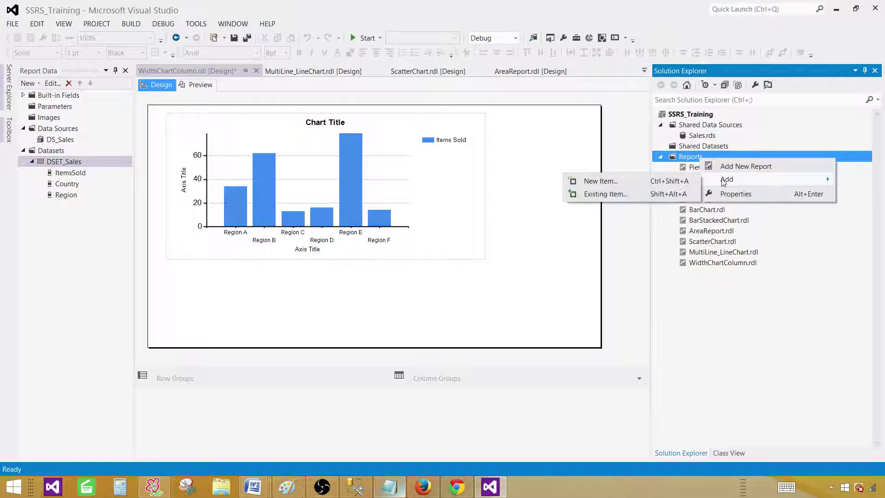
{"action": "left_click", "coordinate": [646, 184]}
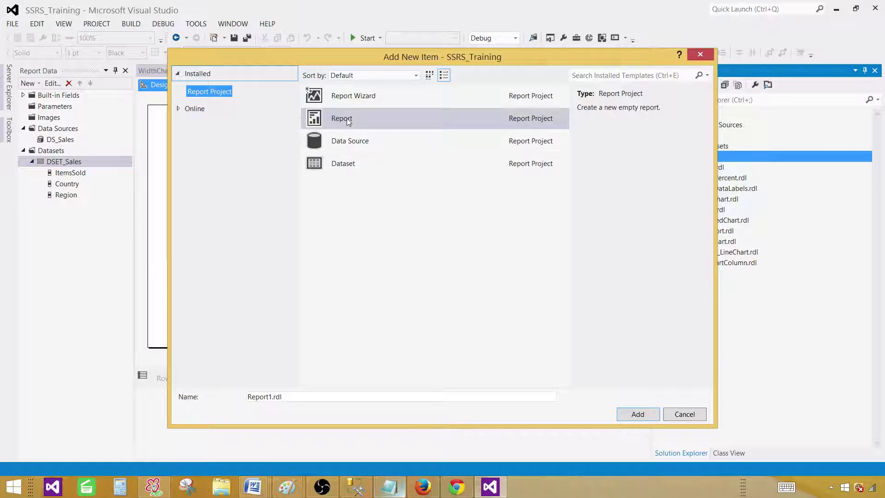
Create a blank Report item named LineChart.rdl in the Reports folder.
{"action": "left_click", "coordinate": [346, 118]}
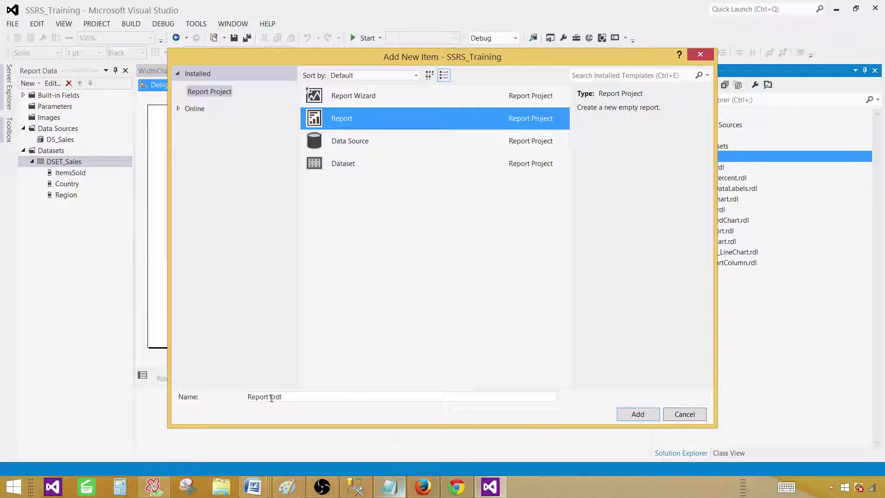
{"action": "left_click_drag", "start_coordinate": [272, 398], "coordinate": [237, 395]}
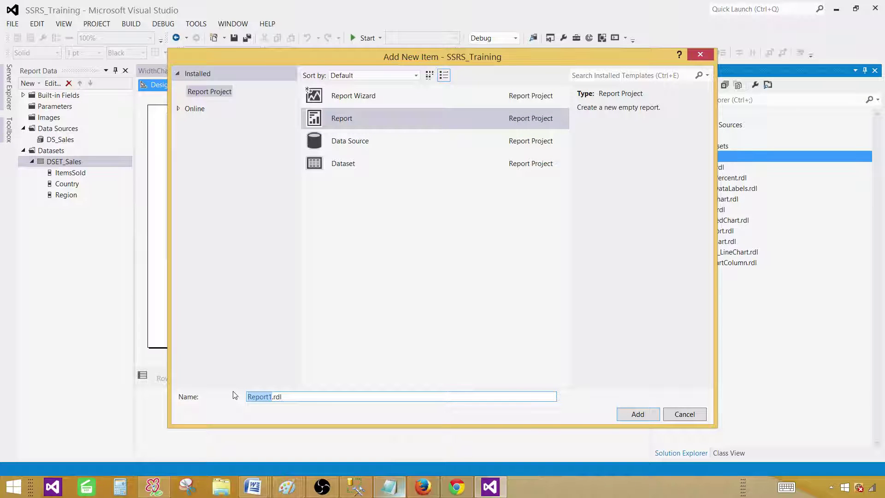
{"action": "type", "text": "LineCha"}
{"action": "left_click", "coordinate": [630, 417]}
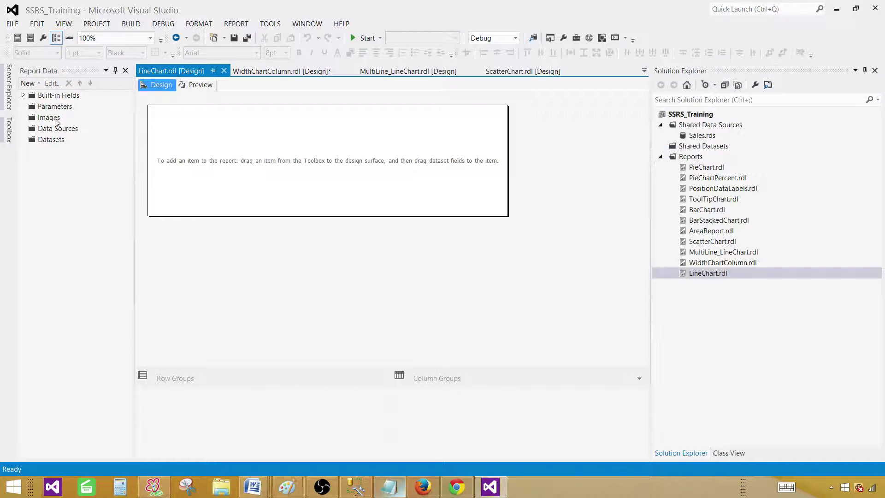
Add report data source DS_Sales using the shared Sales data source reference.
{"action": "left_click", "coordinate": [74, 129]}
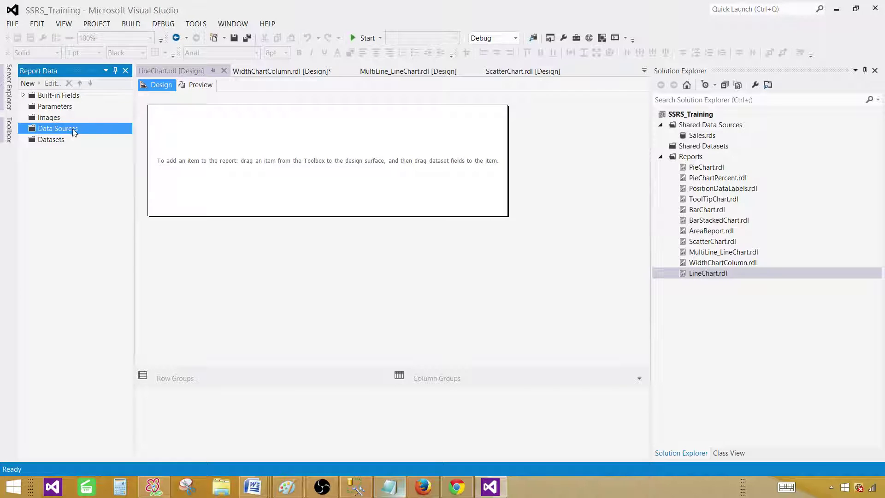
{"action": "right_click", "coordinate": [74, 131]}
{"action": "left_click", "coordinate": [103, 142]}
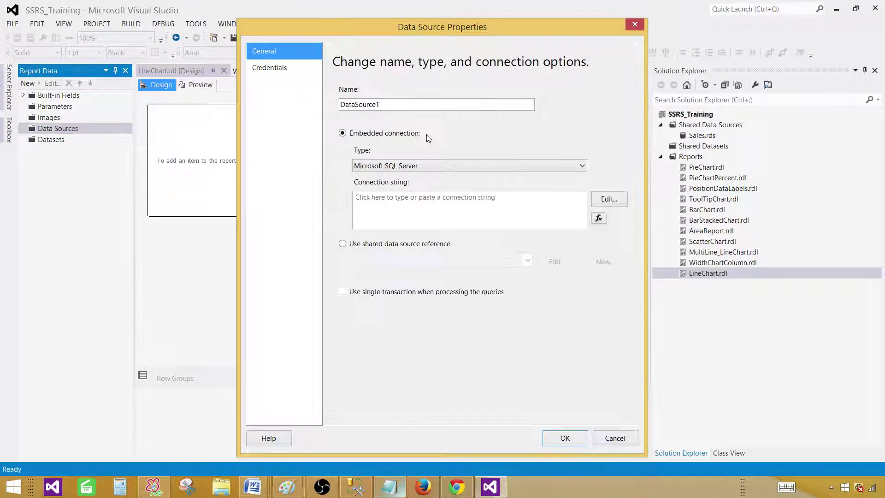
{"action": "left_click_drag", "start_coordinate": [393, 104], "coordinate": [312, 107]}
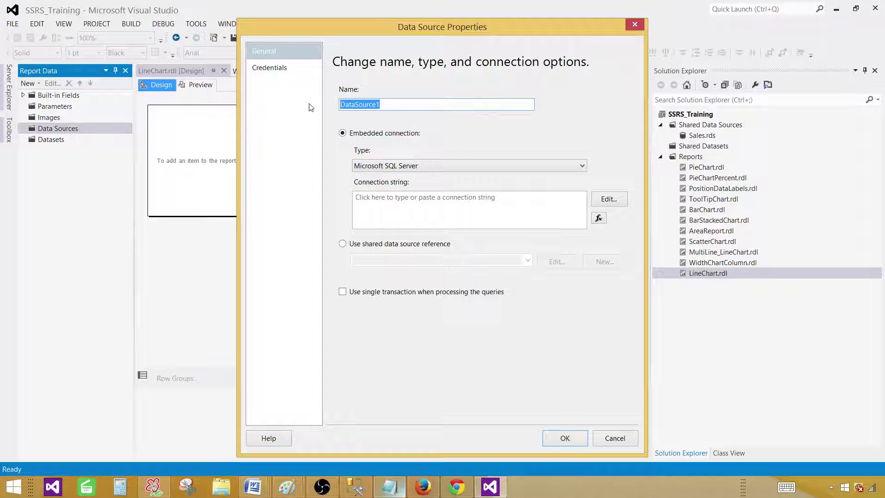
{"action": "type", "text": "DS_Sales"}
{"action": "left_click", "coordinate": [364, 244]}
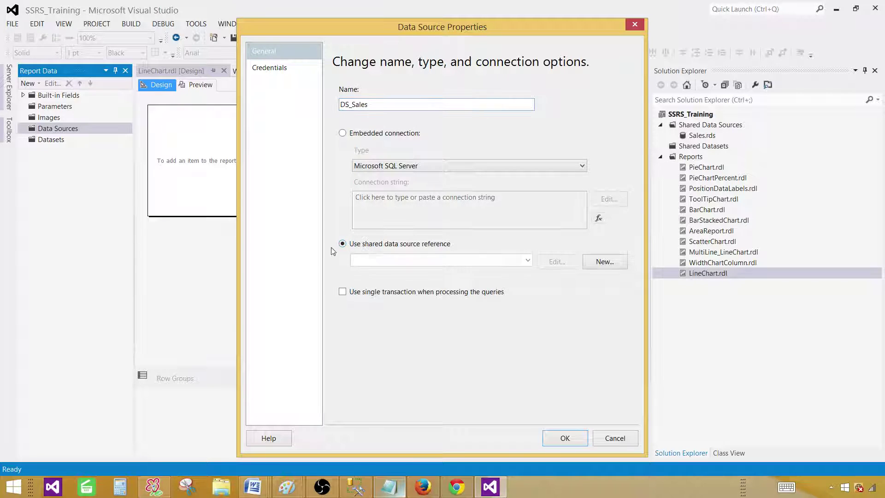
{"action": "left_click", "coordinate": [528, 261]}
{"action": "left_click", "coordinate": [376, 273]}
{"action": "left_click", "coordinate": [563, 437]}
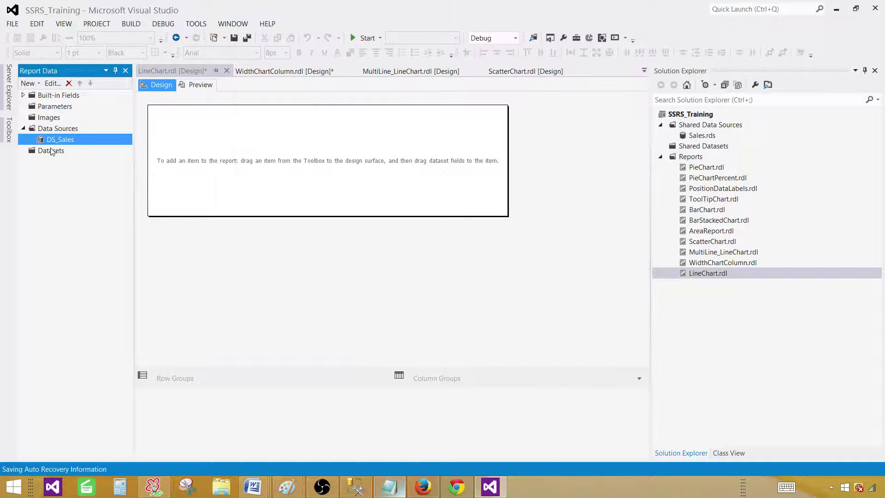
{"action": "left_click", "coordinate": [52, 151]}
Create embedded dataset DSET_Sales on DS_Sales with the pasted per-country query, exposing Country and ItemsSold.
{"action": "right_click", "coordinate": [65, 157]}
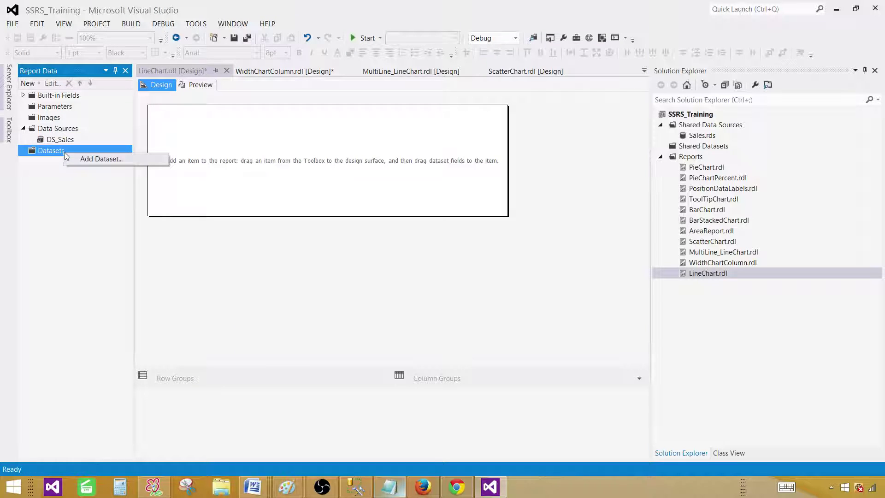
{"action": "left_click", "coordinate": [88, 160]}
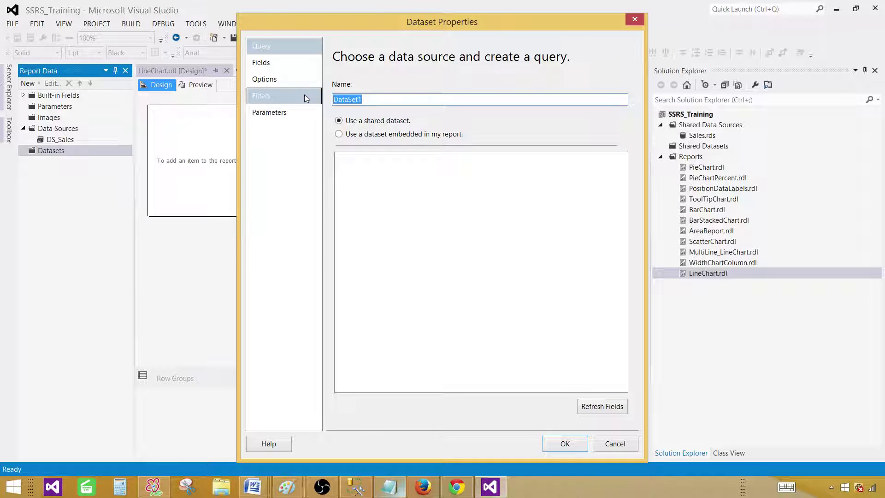
{"action": "type", "text": "DSET_Sales"}
{"action": "left_click", "coordinate": [340, 134]}
{"action": "left_click", "coordinate": [419, 175]}
{"action": "left_click", "coordinate": [419, 185]}
{"action": "left_click", "coordinate": [414, 270]}
{"action": "right_click", "coordinate": [414, 270]}
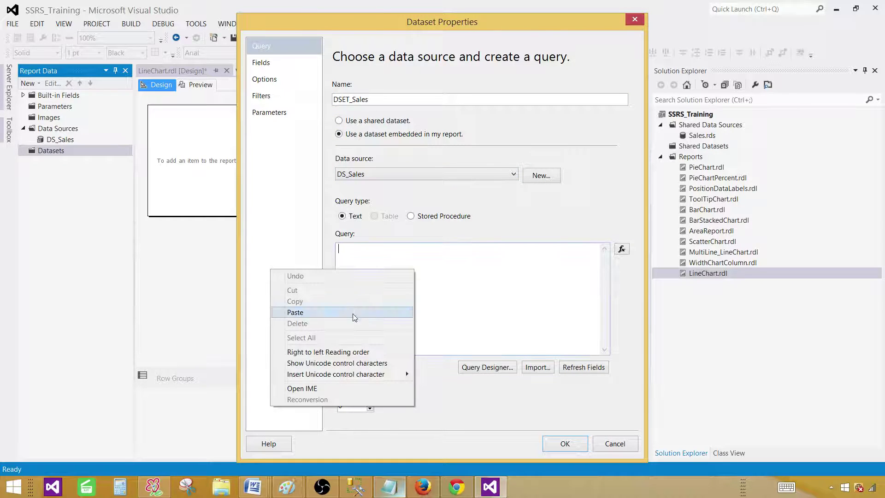
{"action": "left_click", "coordinate": [354, 313]}
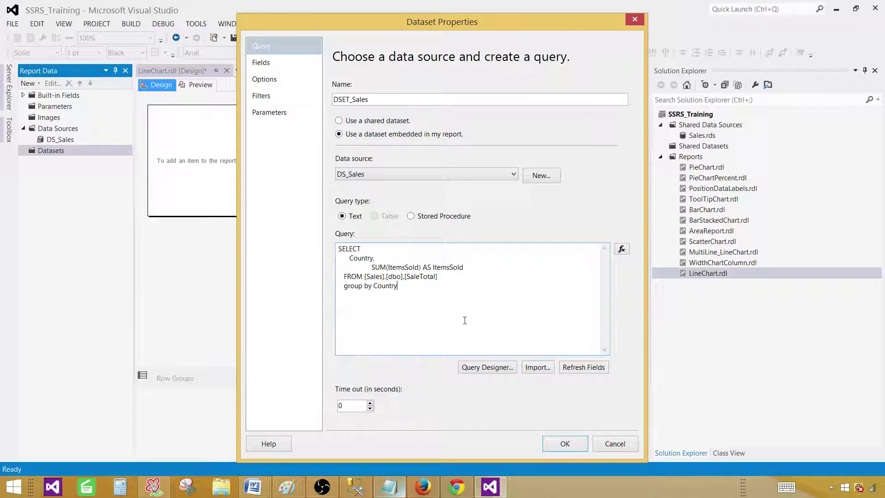
{"action": "left_click", "coordinate": [565, 442]}
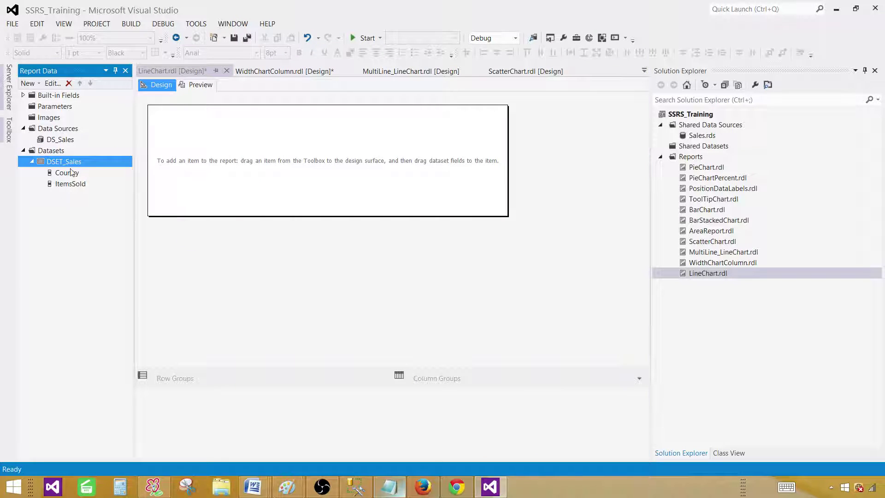
{"action": "left_click", "coordinate": [73, 176]}
{"action": "left_click", "coordinate": [82, 185]}
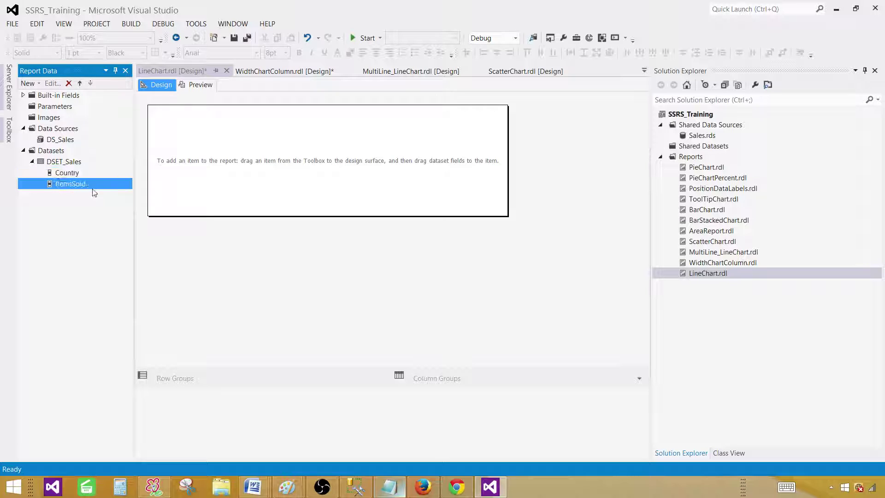
Insert the first plain Line chart from the Line category into the report body.
{"action": "left_click", "coordinate": [328, 175]}
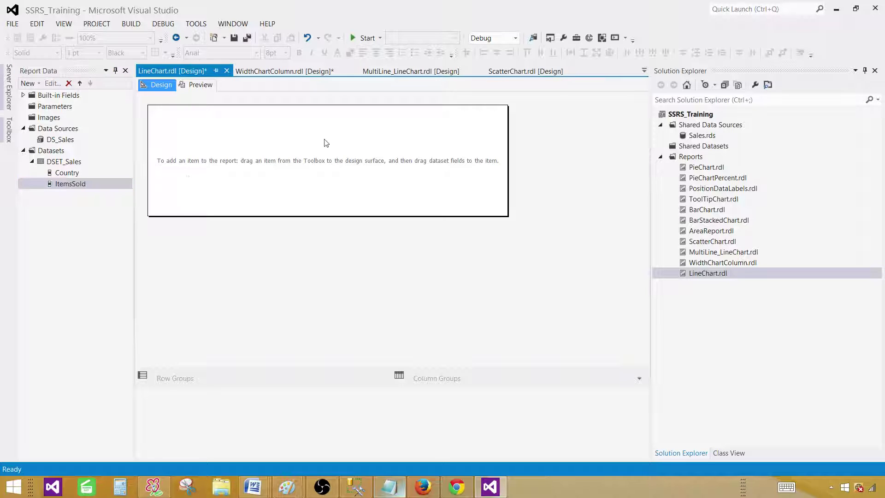
{"action": "right_click", "coordinate": [284, 131]}
{"action": "mouse_move", "coordinate": [319, 169]}
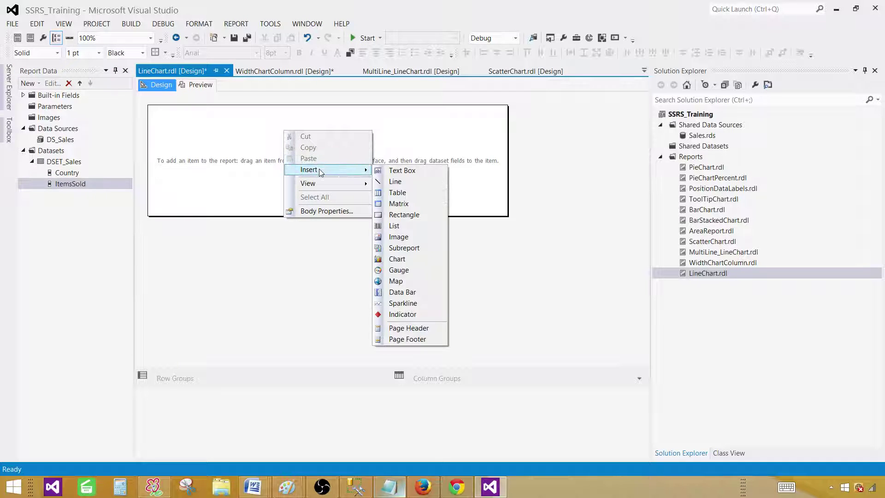
{"action": "left_click", "coordinate": [405, 259]}
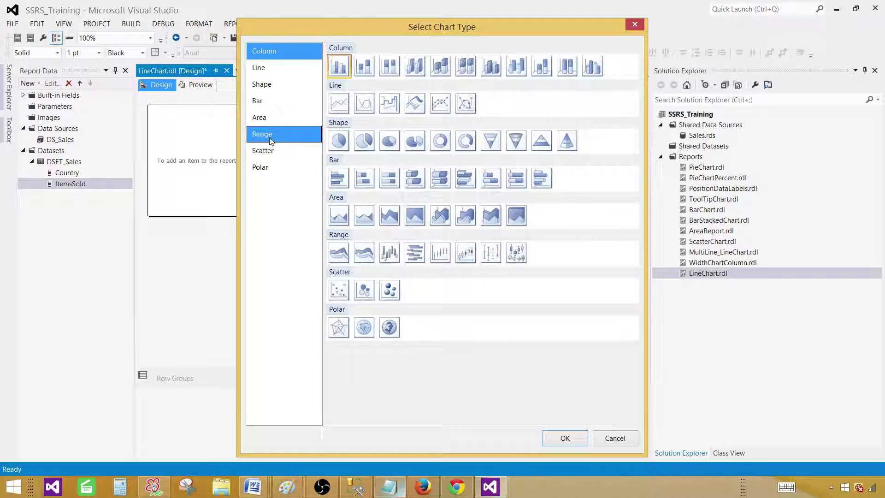
{"action": "left_click", "coordinate": [282, 68]}
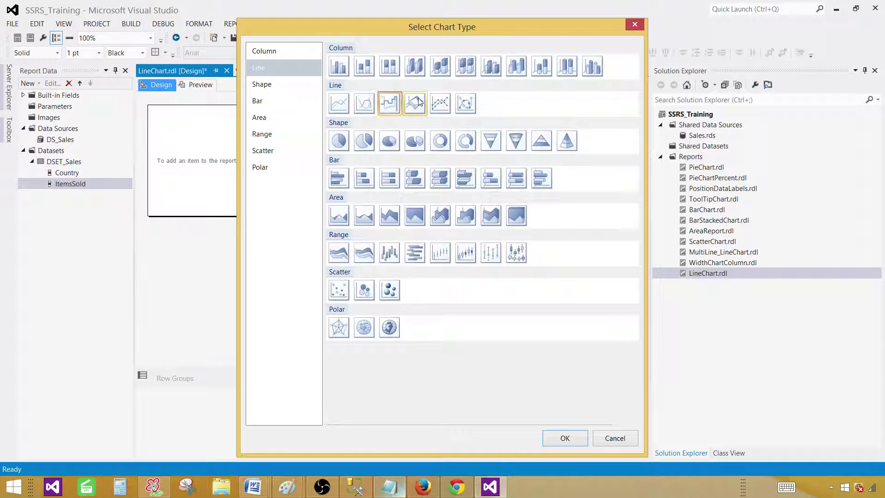
{"action": "left_click", "coordinate": [341, 101]}
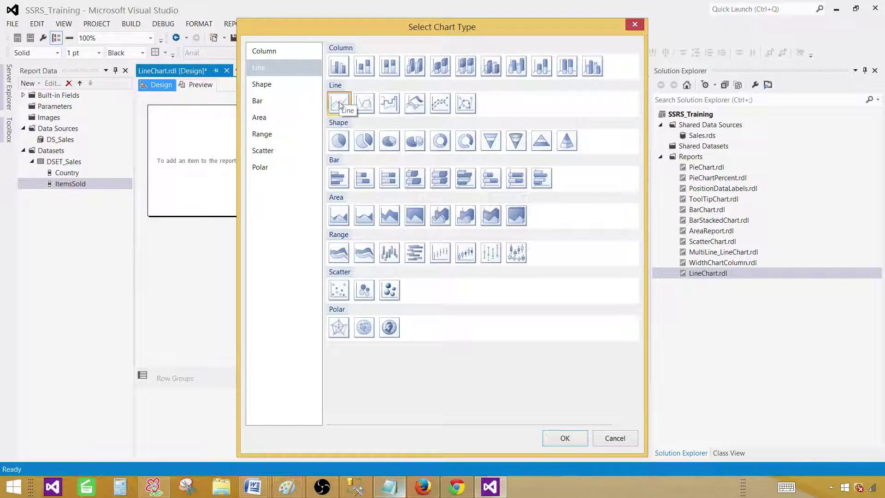
{"action": "left_click", "coordinate": [568, 433]}
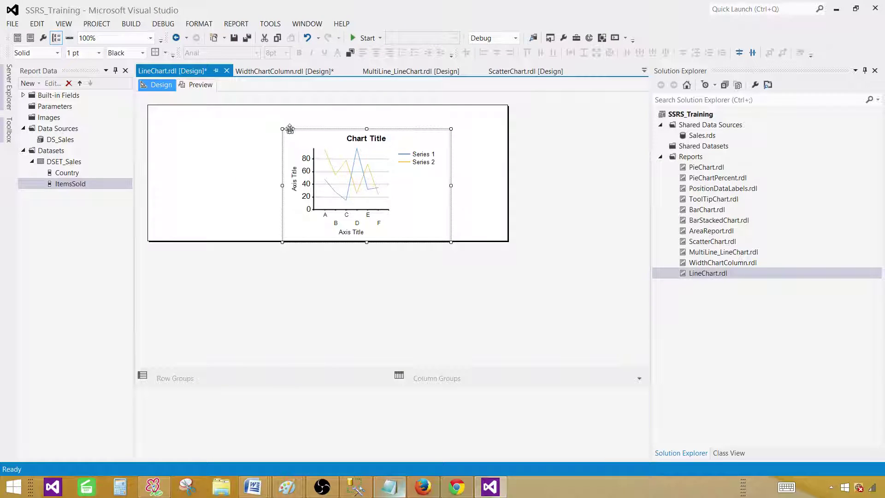
Move the chart to the report's top-left, enlarge it, and show its data pane.
{"action": "left_click_drag", "start_coordinate": [290, 131], "coordinate": [165, 114]}
{"action": "left_click_drag", "start_coordinate": [327, 241], "coordinate": [479, 260]}
{"action": "left_click", "coordinate": [408, 185]}
{"action": "left_click", "coordinate": [410, 184]}
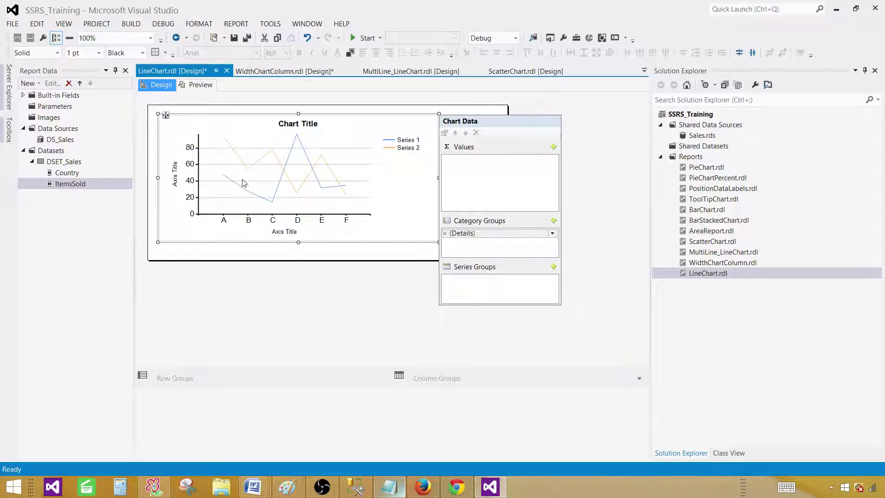
Set ItemsSold as the chart value and group categories by Country.
{"action": "left_click", "coordinate": [554, 146]}
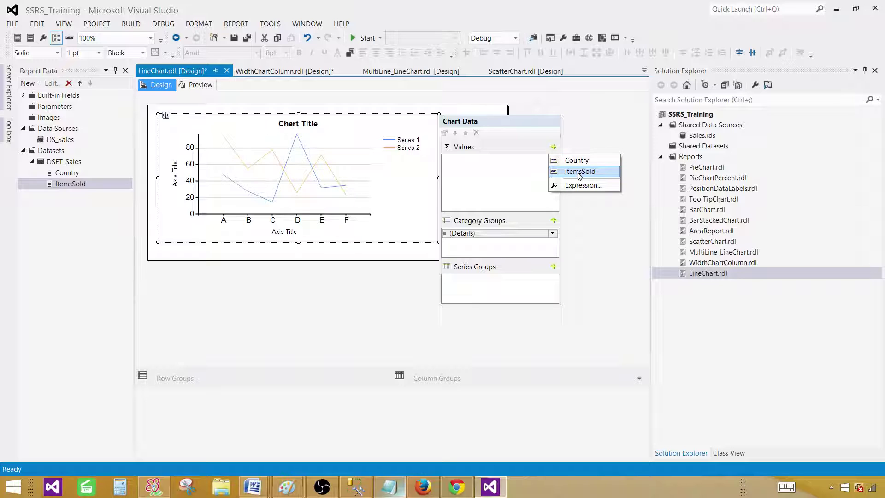
{"action": "left_click", "coordinate": [575, 173]}
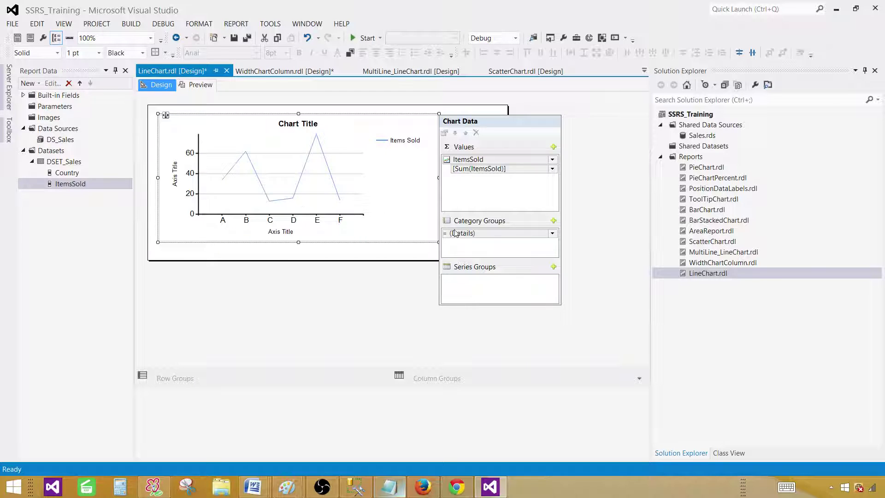
{"action": "left_click", "coordinate": [553, 233]}
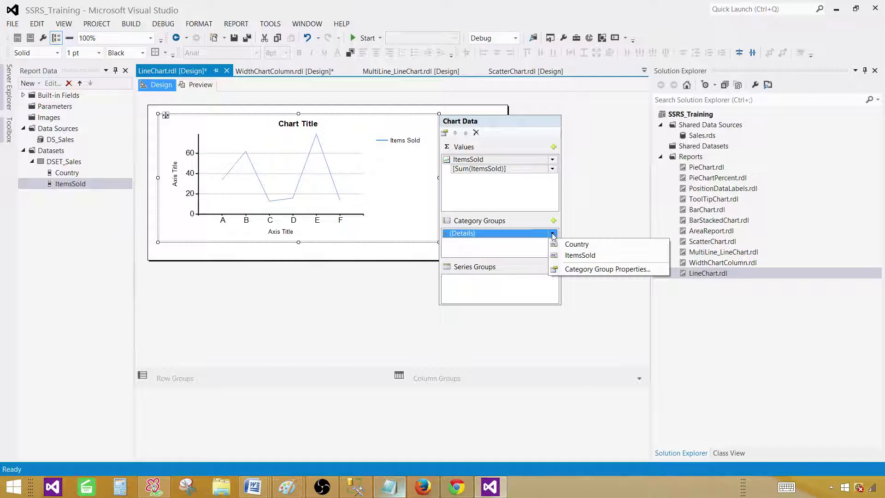
{"action": "left_click", "coordinate": [571, 244]}
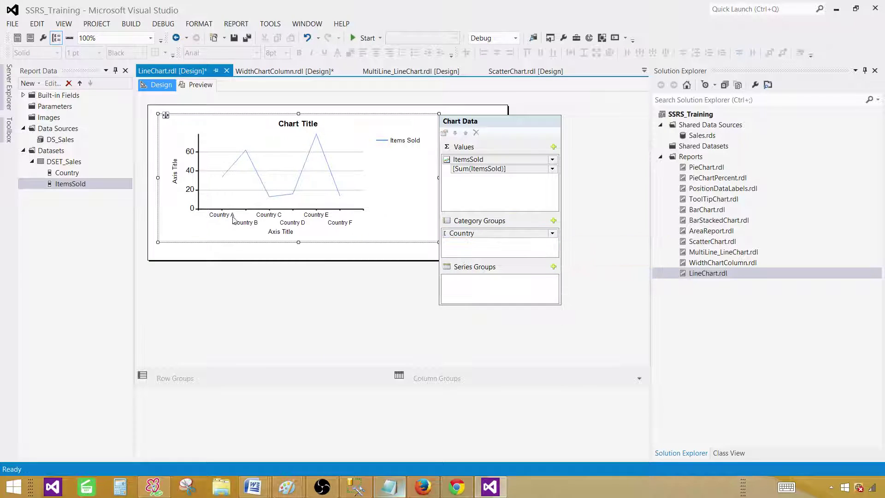
{"action": "left_click", "coordinate": [336, 258]}
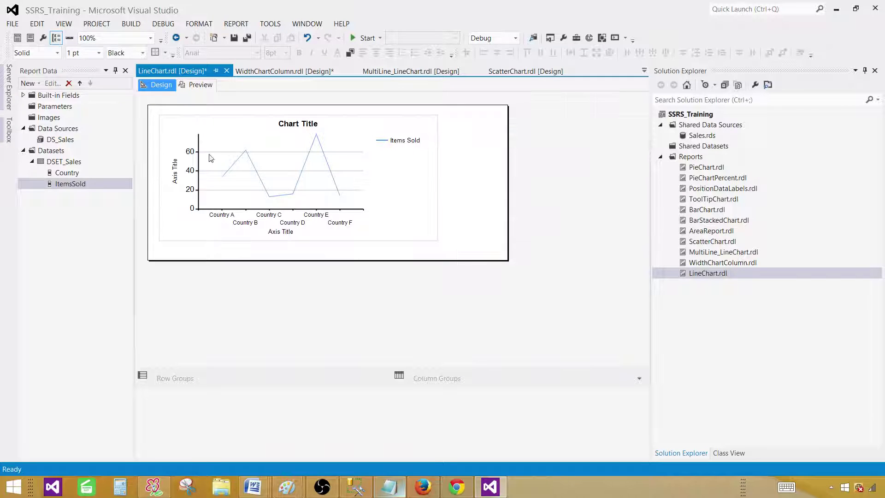
{"action": "left_click", "coordinate": [207, 87]}
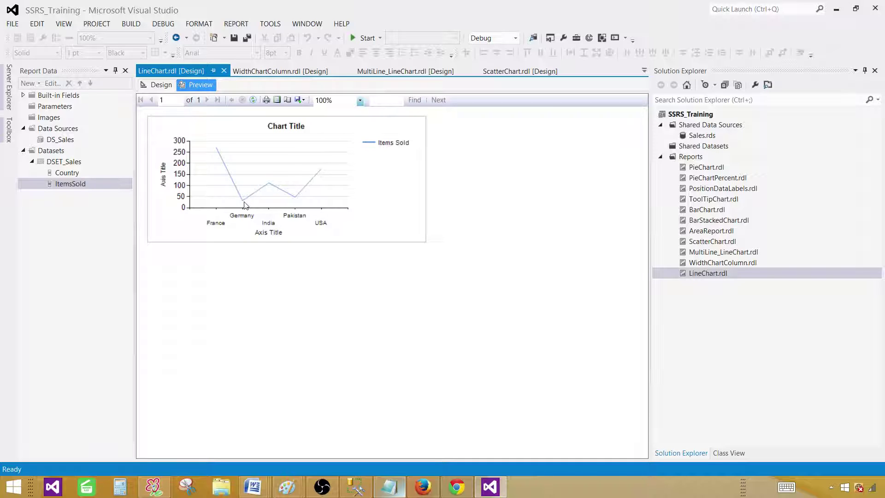
Turn on data labels for the line series and check them in Preview before returning to Design.
{"action": "left_click", "coordinate": [162, 84]}
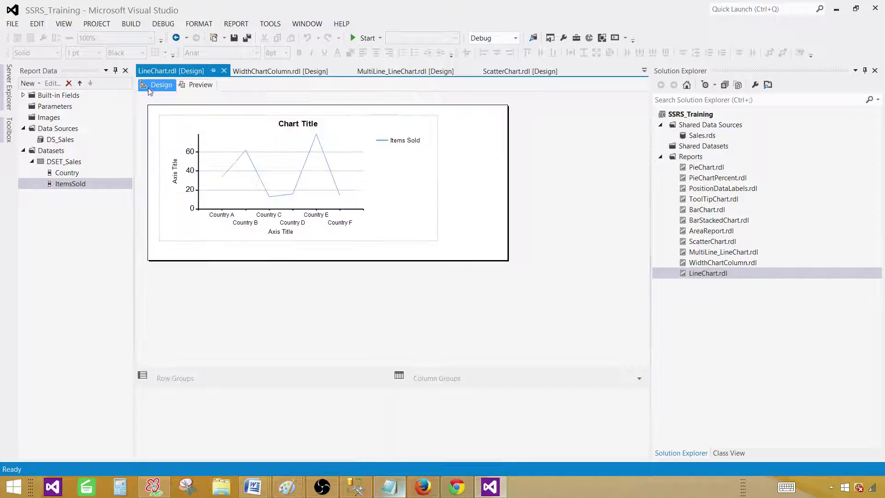
{"action": "left_click", "coordinate": [253, 166]}
{"action": "left_click", "coordinate": [252, 166]}
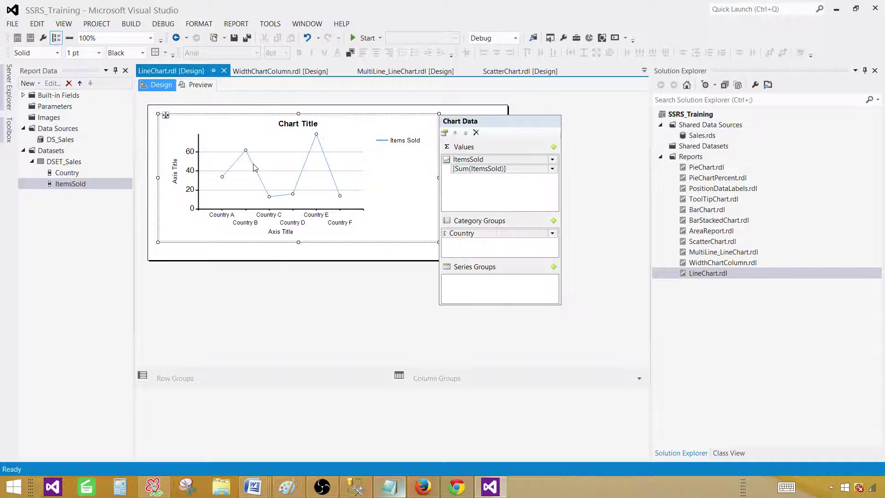
{"action": "right_click", "coordinate": [255, 167]}
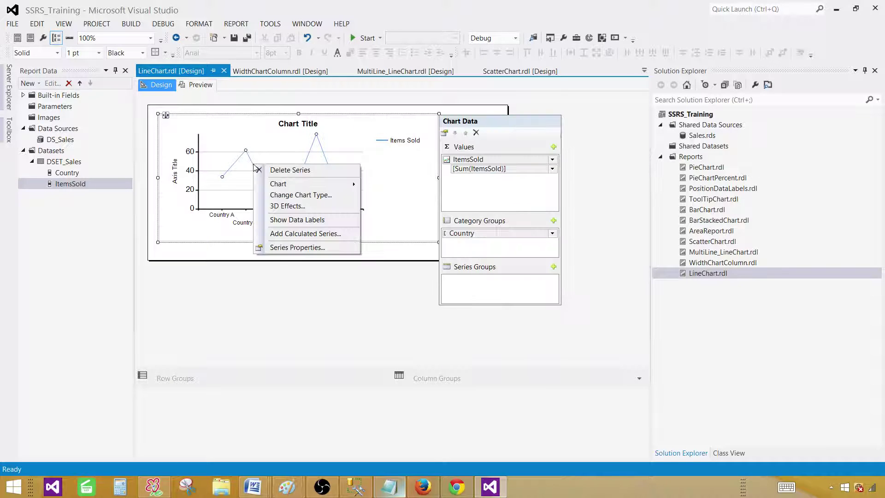
{"action": "left_click", "coordinate": [295, 220]}
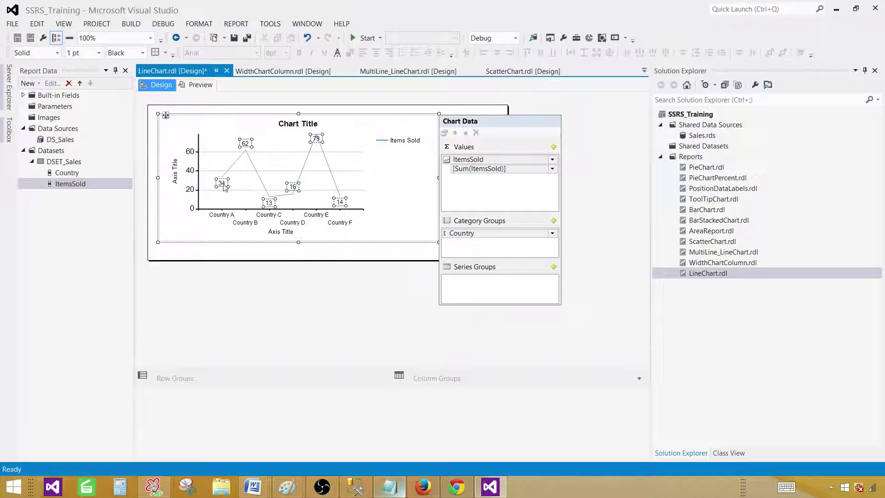
{"action": "left_click", "coordinate": [203, 85]}
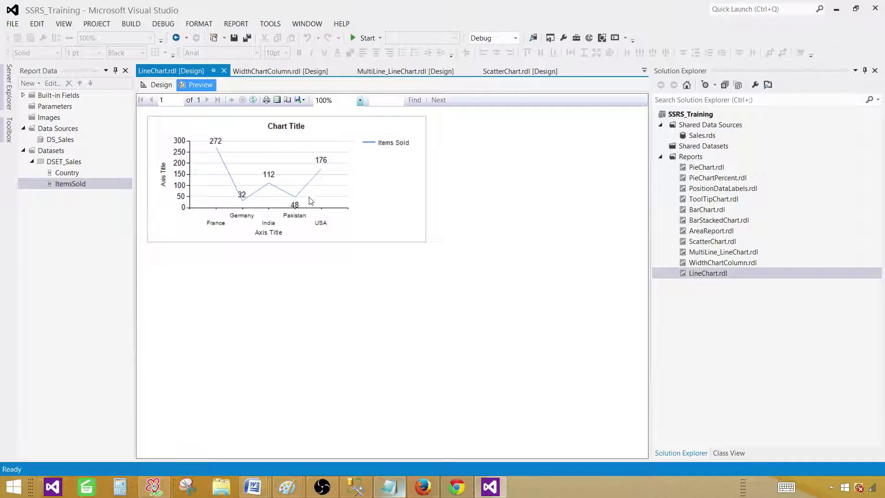
{"action": "left_click", "coordinate": [161, 86]}
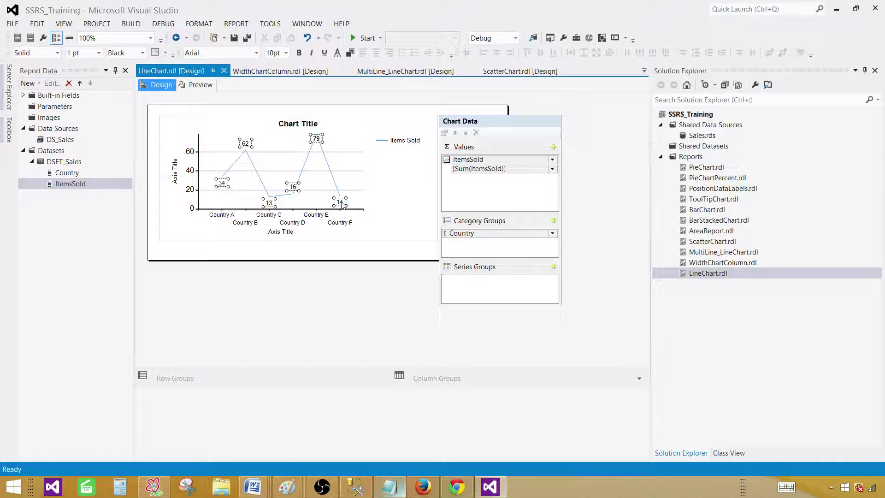
Set the series data labels' Position to Top, then preview the report.
{"action": "key", "text": "F4"}
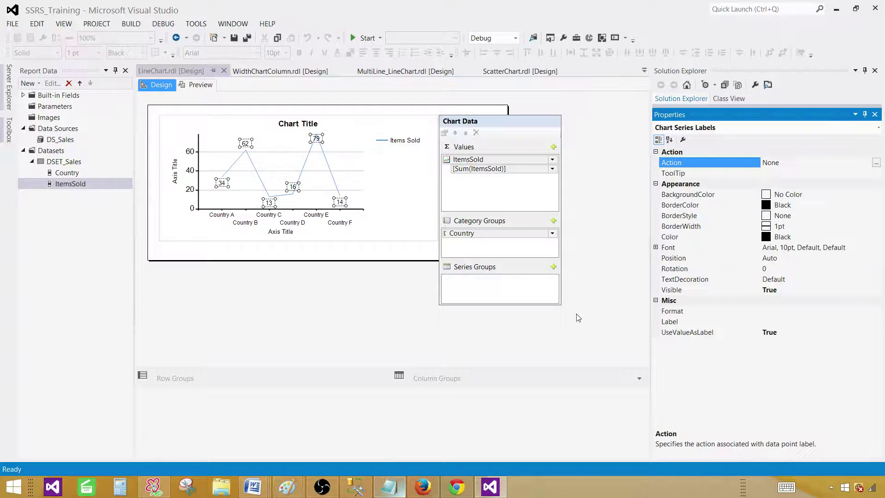
{"action": "left_click", "coordinate": [689, 261]}
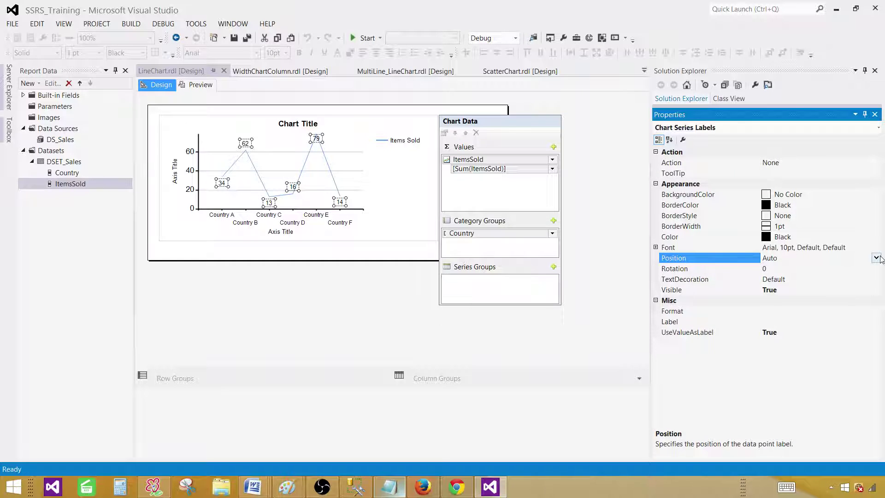
{"action": "left_click", "coordinate": [876, 258]}
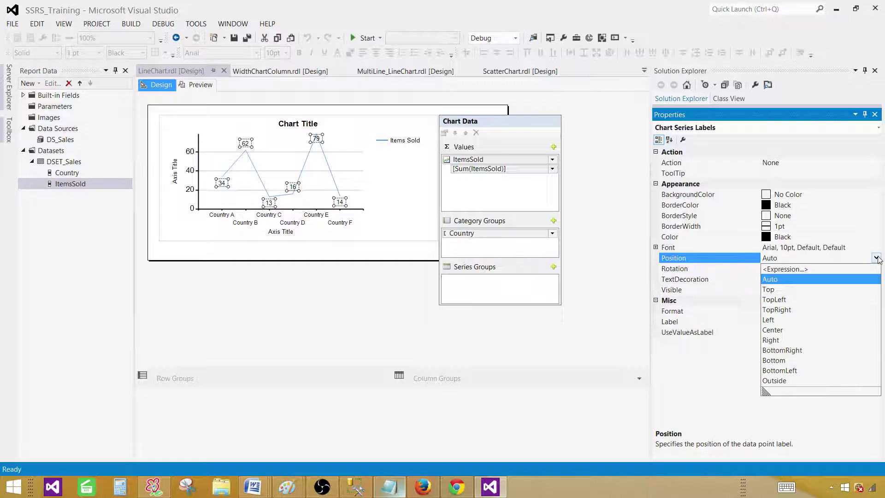
{"action": "left_click", "coordinate": [772, 290]}
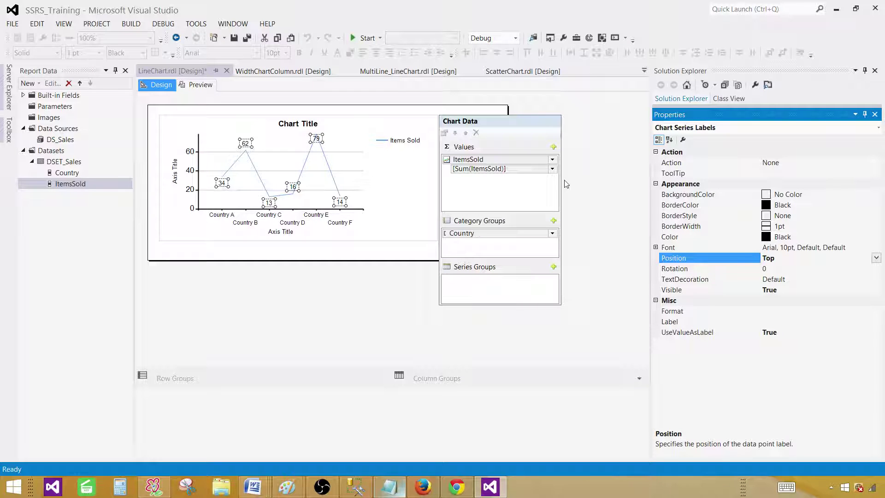
{"action": "left_click", "coordinate": [197, 86]}
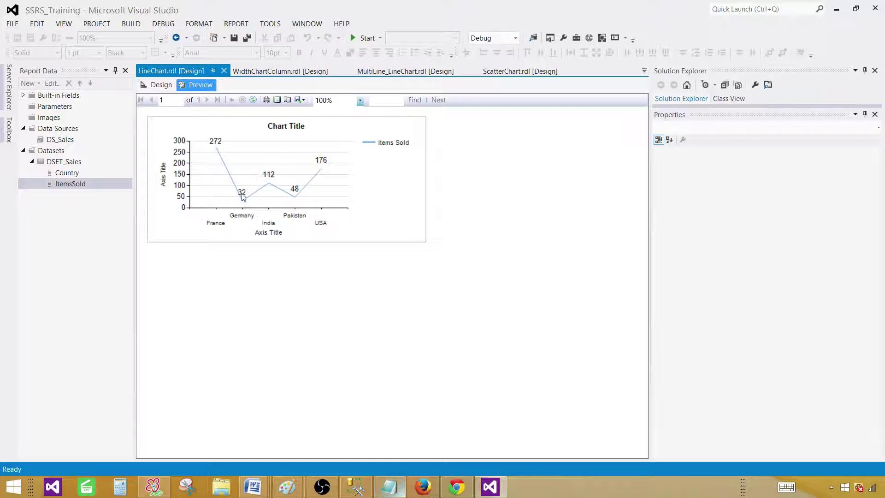
Change the chart type to Smooth Line, preview the curve, and return to Design.
{"action": "left_click", "coordinate": [162, 85]}
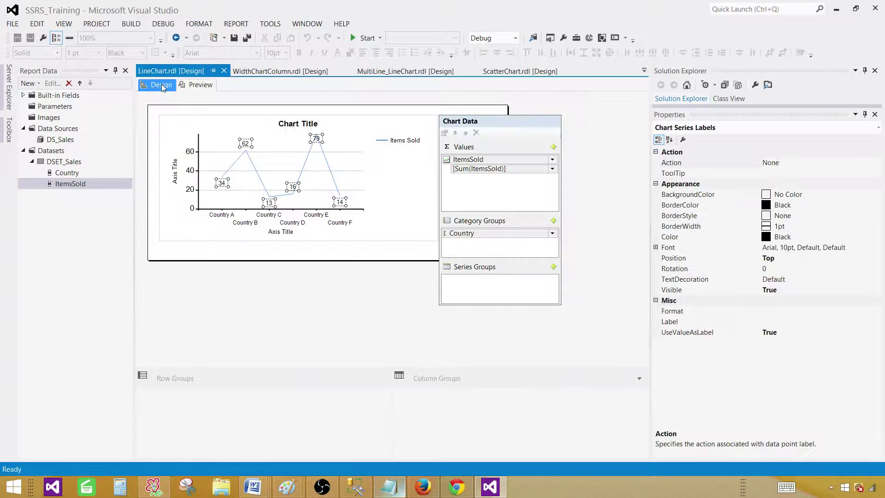
{"action": "left_click", "coordinate": [306, 167]}
{"action": "left_click", "coordinate": [335, 160]}
{"action": "right_click", "coordinate": [353, 164]}
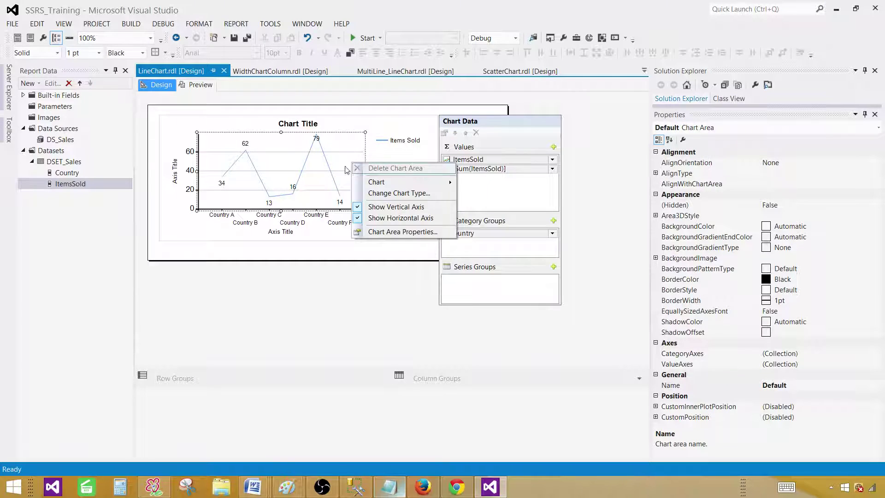
{"action": "left_click", "coordinate": [369, 194]}
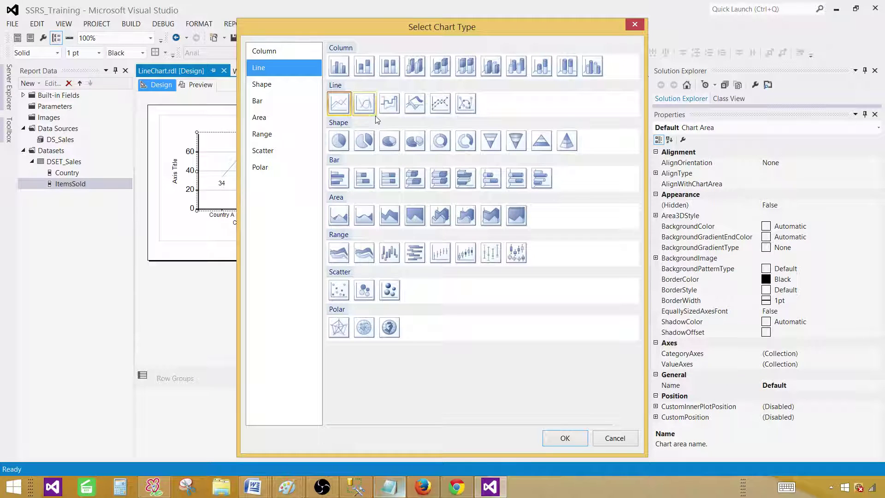
{"action": "left_click", "coordinate": [364, 104]}
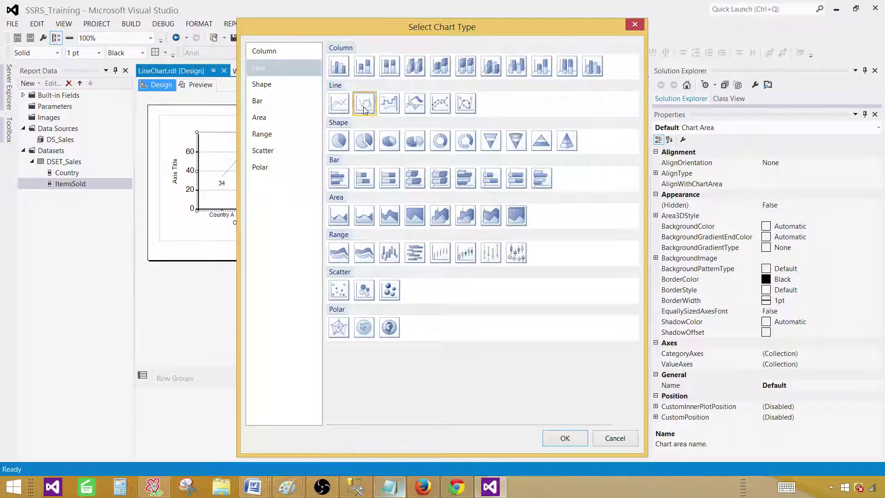
{"action": "left_click", "coordinate": [564, 439]}
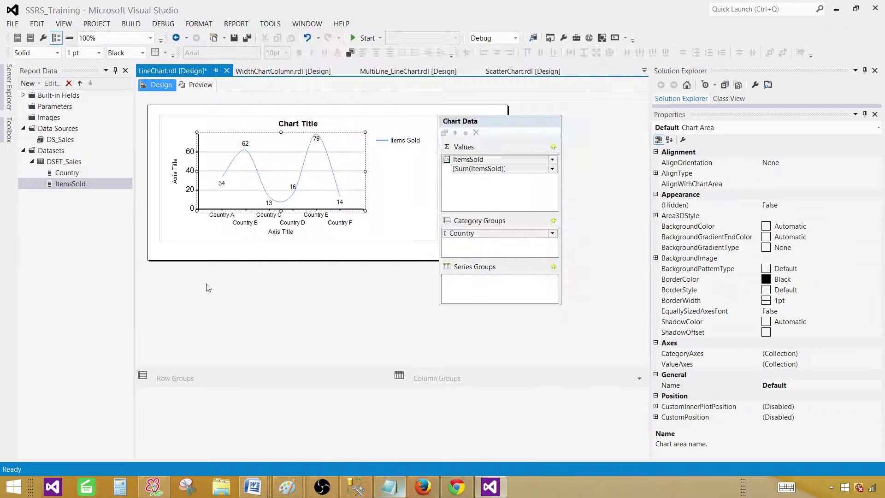
{"action": "left_click", "coordinate": [203, 85]}
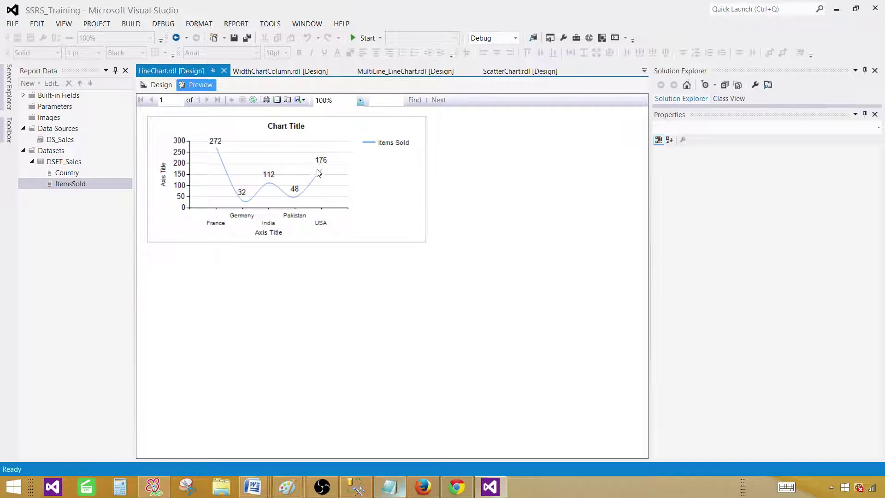
{"action": "left_click", "coordinate": [160, 85]}
Switch the chart to Stepped Line, preview it, and return to Design.
{"action": "right_click", "coordinate": [344, 168]}
{"action": "left_click", "coordinate": [378, 197]}
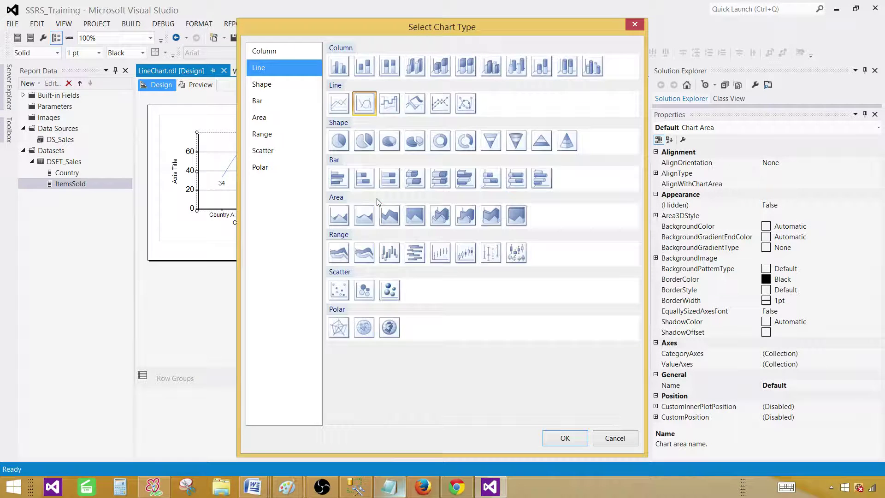
{"action": "left_click", "coordinate": [388, 107]}
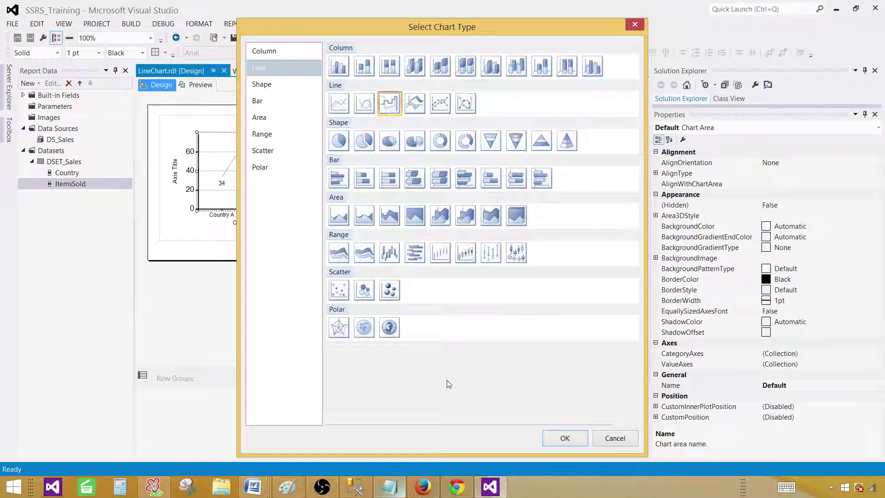
{"action": "left_click", "coordinate": [564, 438]}
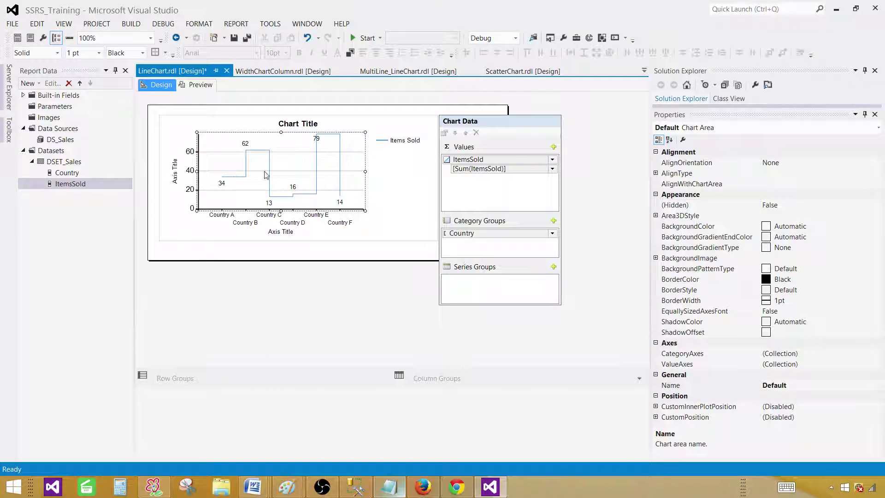
{"action": "left_click", "coordinate": [198, 85]}
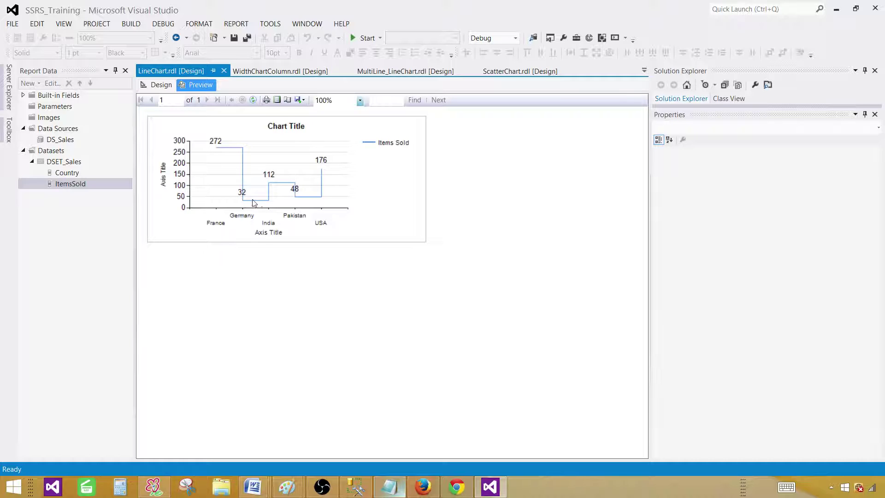
{"action": "left_click", "coordinate": [161, 85]}
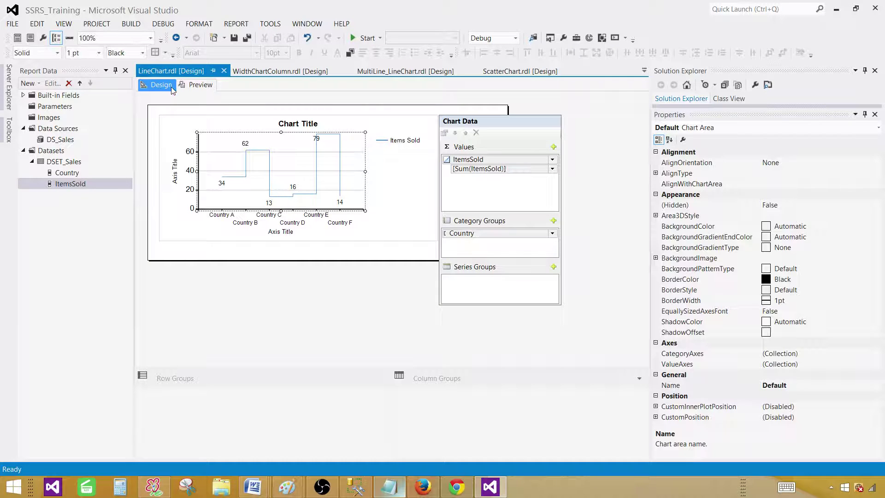
Change the chart type to 3-D Line and preview the ribbon chart.
{"action": "right_click", "coordinate": [354, 162]}
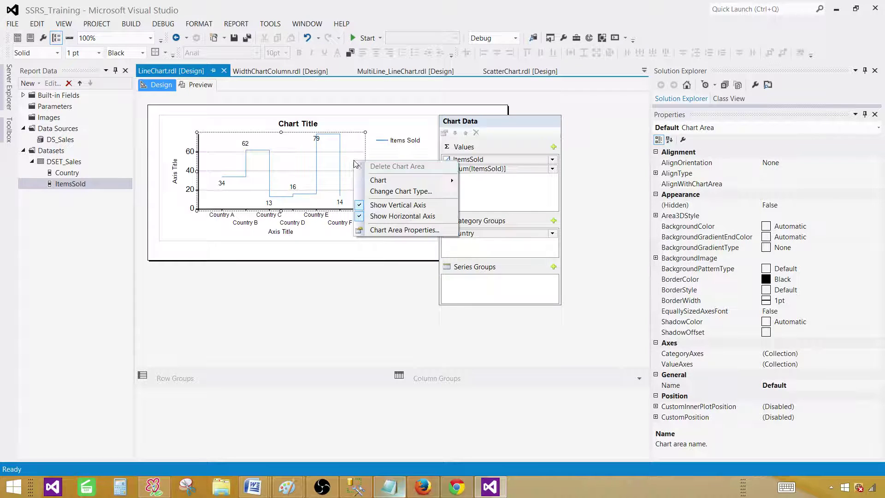
{"action": "left_click", "coordinate": [373, 193]}
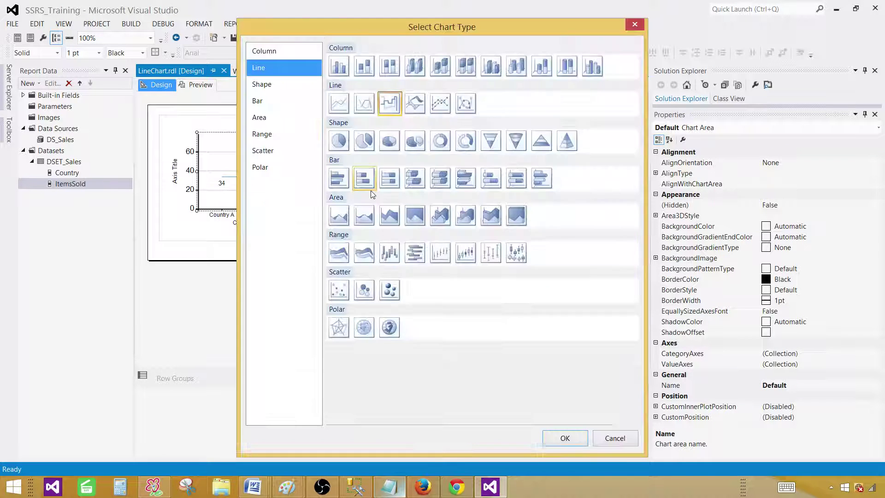
{"action": "left_click", "coordinate": [414, 107]}
{"action": "left_click", "coordinate": [552, 440]}
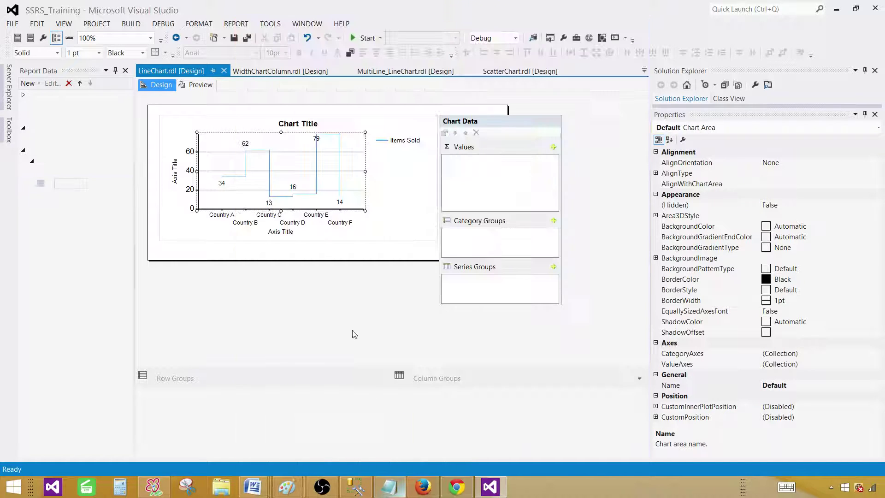
{"action": "left_click", "coordinate": [201, 85]}
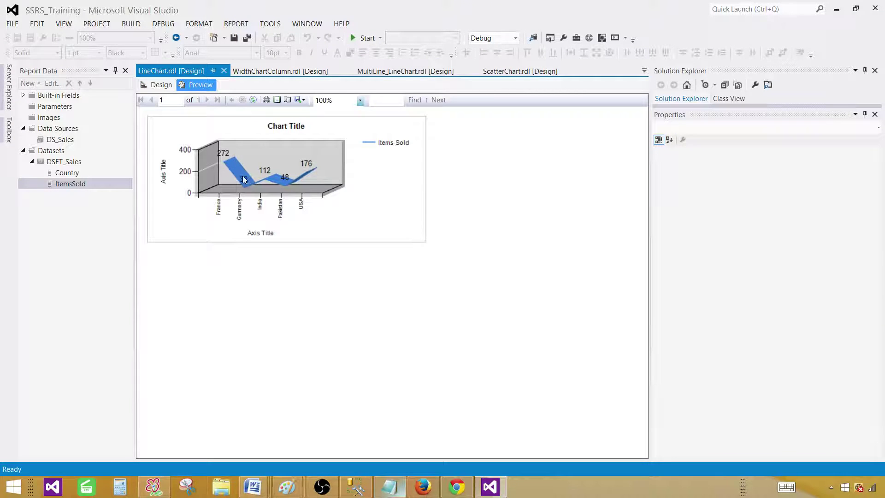
Return to Design view and select the chart's plotting area.
{"action": "left_click", "coordinate": [161, 85]}
{"action": "left_click", "coordinate": [347, 160]}
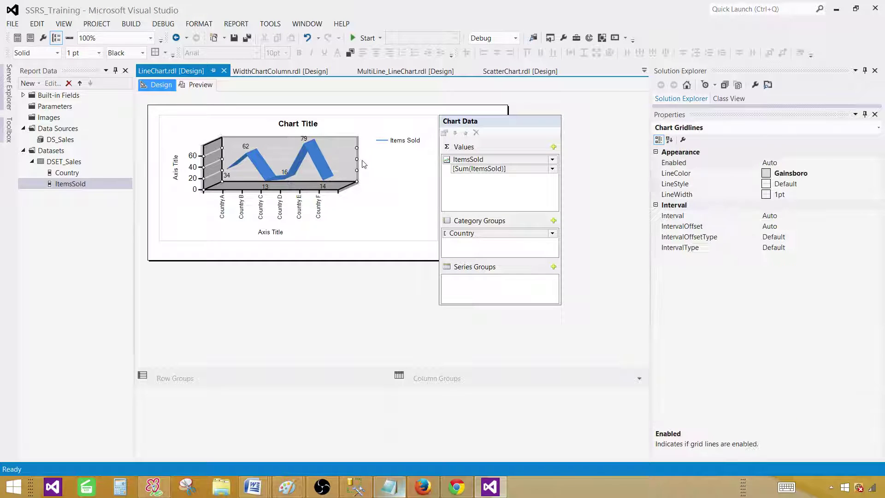
{"action": "left_click", "coordinate": [371, 164]}
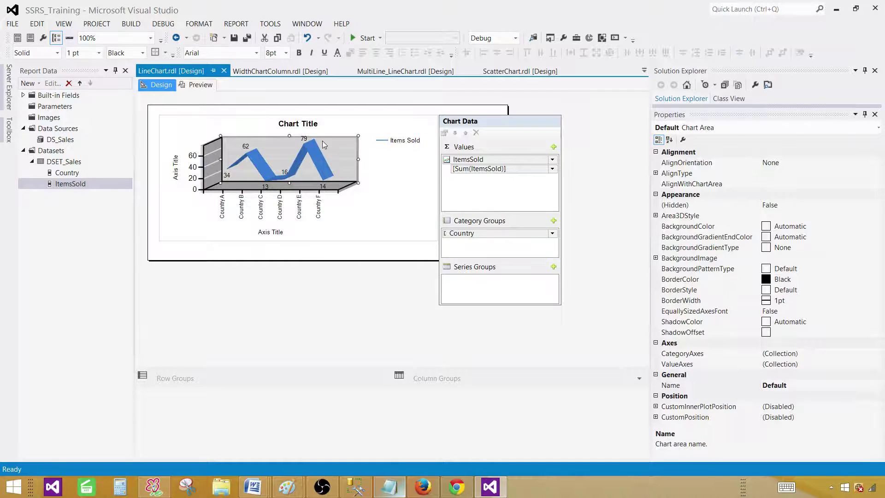
{"action": "left_click", "coordinate": [331, 148]}
Change the chart to Line with Markers, preview it, and return to Design.
{"action": "right_click", "coordinate": [335, 146]}
{"action": "left_click", "coordinate": [355, 177]}
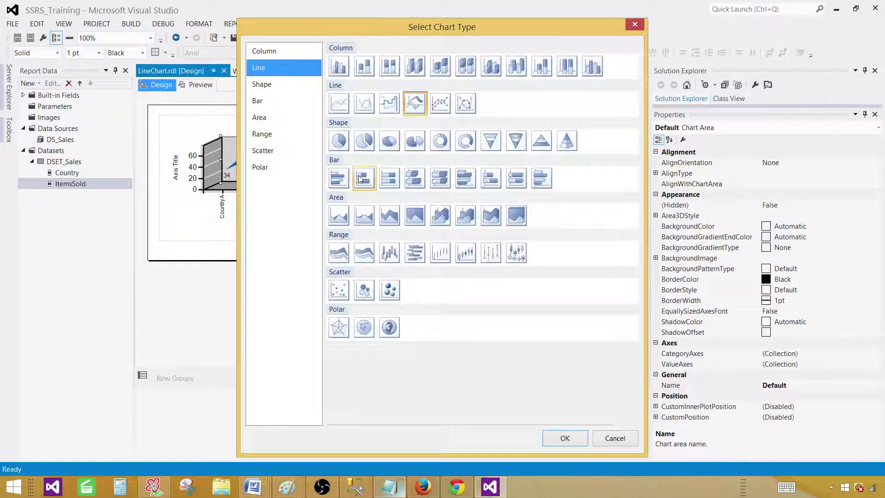
{"action": "left_click", "coordinate": [444, 106]}
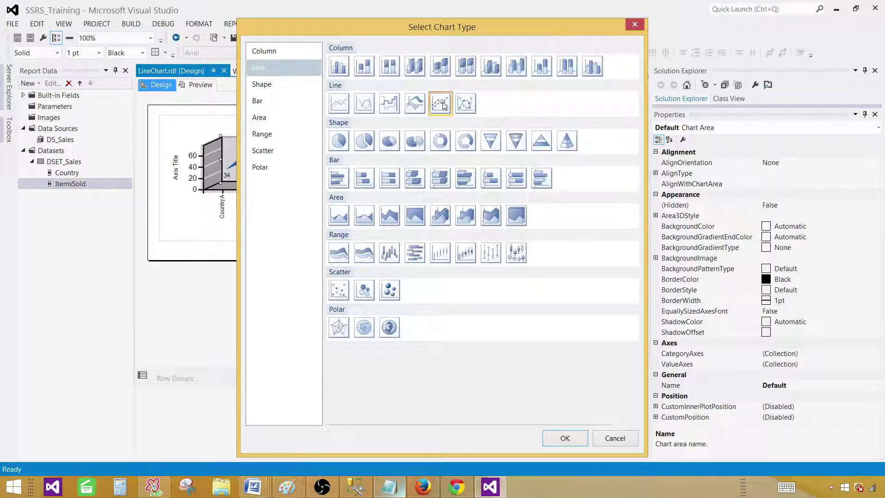
{"action": "left_click", "coordinate": [562, 439]}
{"action": "left_click", "coordinate": [203, 85]}
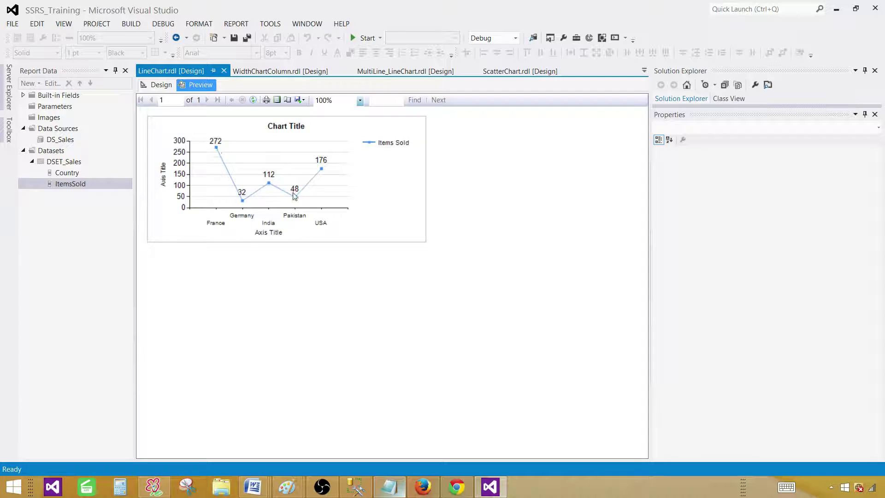
{"action": "left_click", "coordinate": [165, 85]}
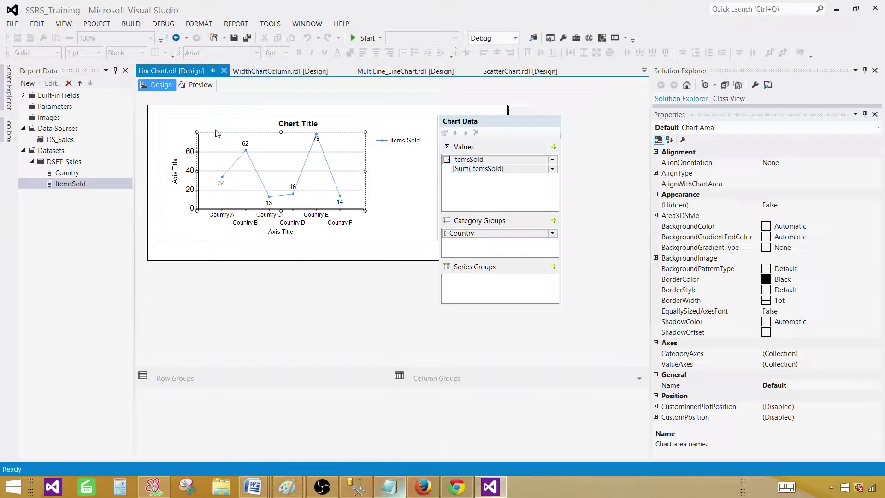
Set the ItemsSold series Color to SeaGreen in the Properties window.
{"action": "left_click", "coordinate": [222, 180]}
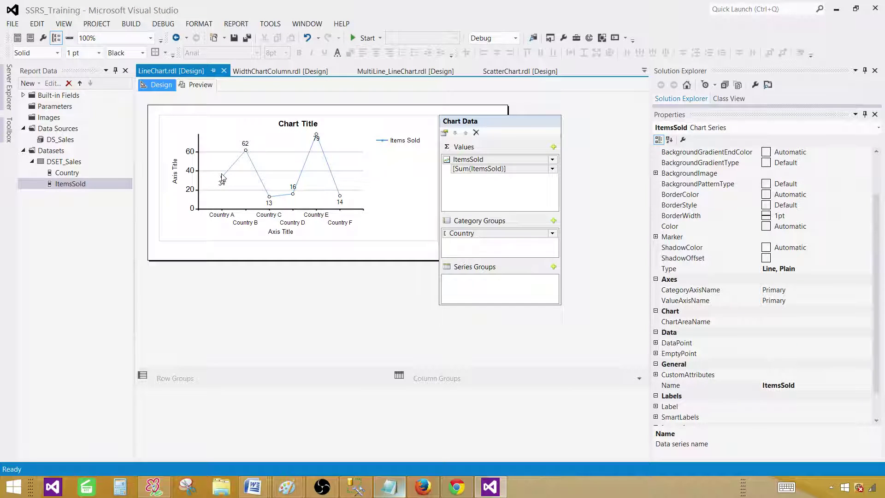
{"action": "key", "text": "F4"}
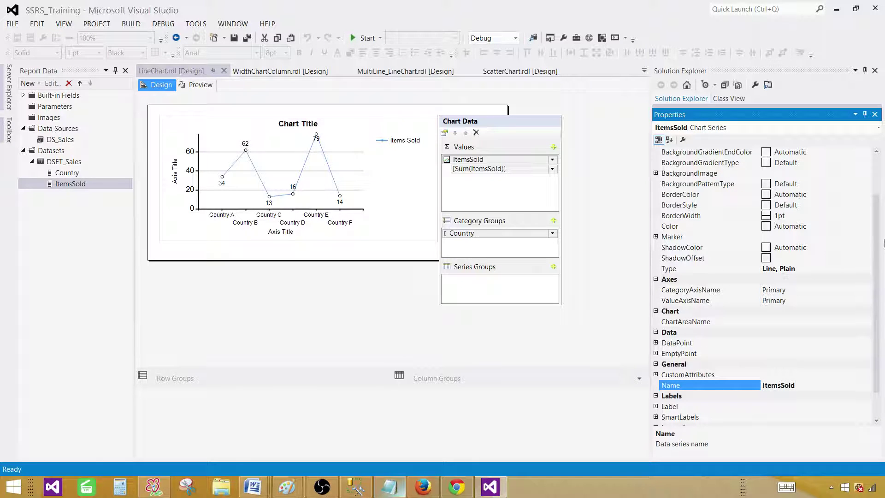
{"action": "scroll", "coordinate": [876, 258], "scroll_direction": "down", "scroll_amount": 1}
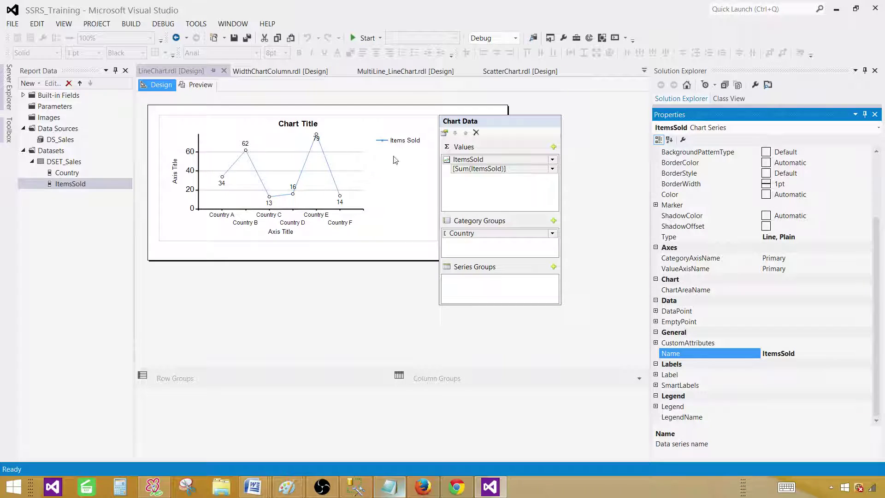
{"action": "left_click", "coordinate": [845, 194]}
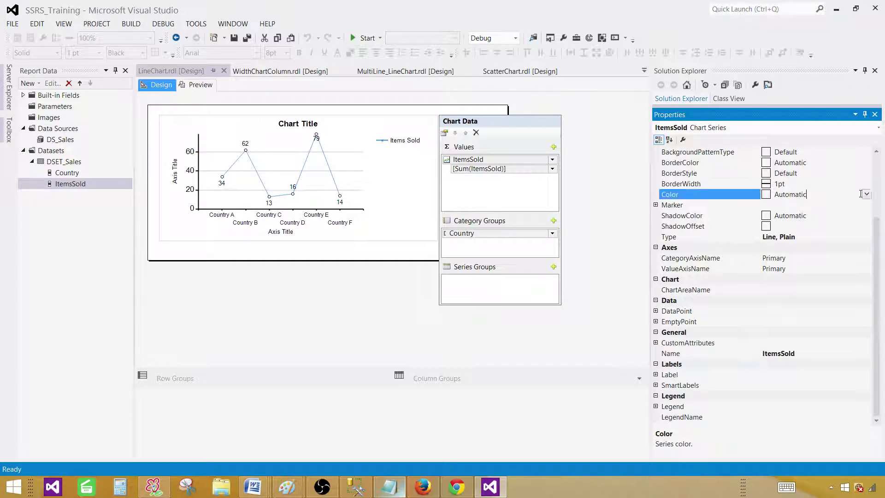
{"action": "left_click", "coordinate": [867, 195]}
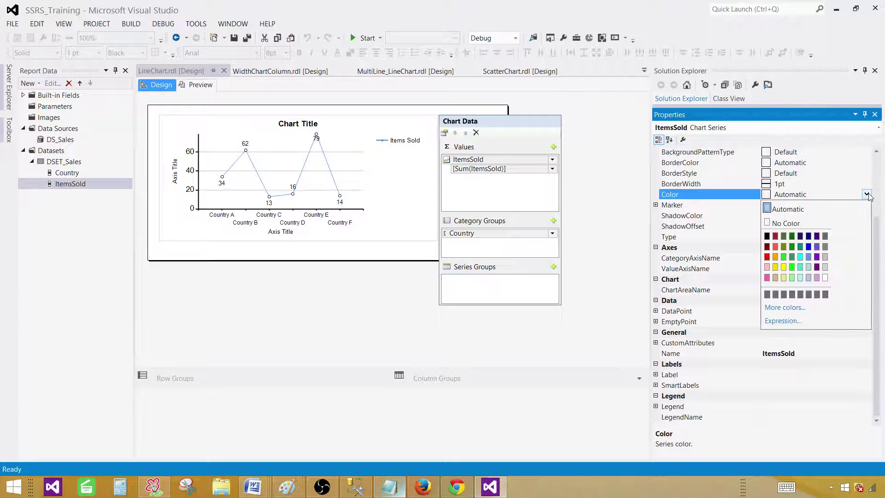
{"action": "left_click", "coordinate": [792, 257]}
Preview the green line, then return to Design and reselect the ItemsSold series.
{"action": "left_click", "coordinate": [197, 85]}
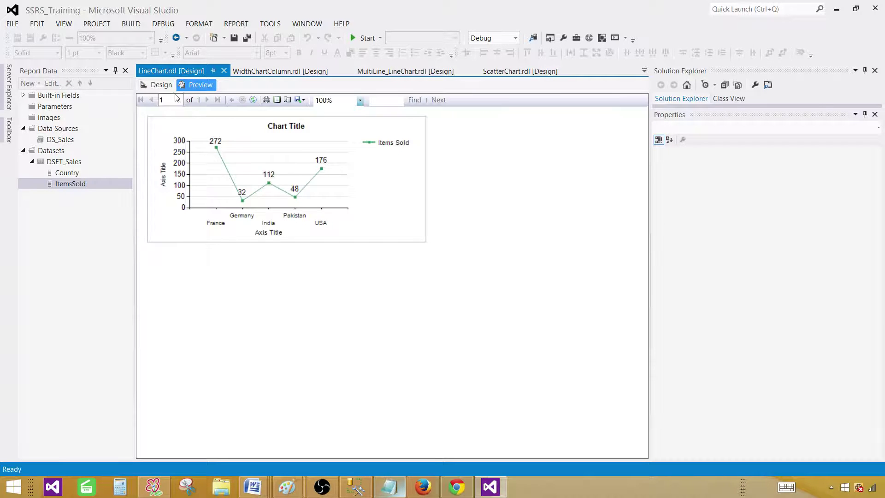
{"action": "left_click", "coordinate": [161, 85]}
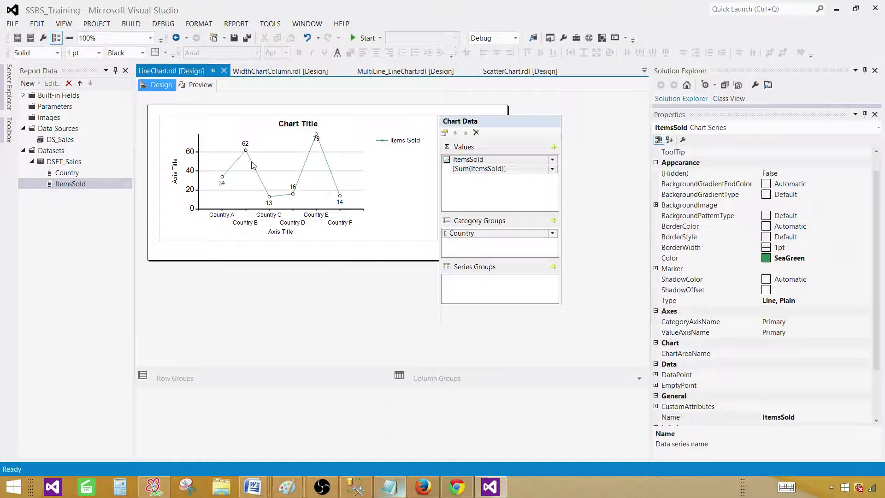
{"action": "left_click", "coordinate": [305, 167]}
{"action": "left_click", "coordinate": [327, 164]}
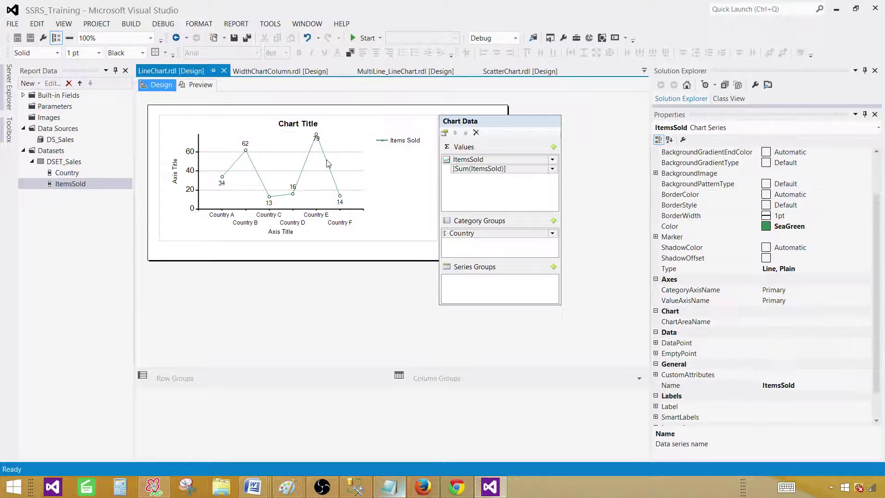
In Series Properties > Markers, set size 10pt, border Red, and fill Light Blue.
{"action": "right_click", "coordinate": [328, 164]}
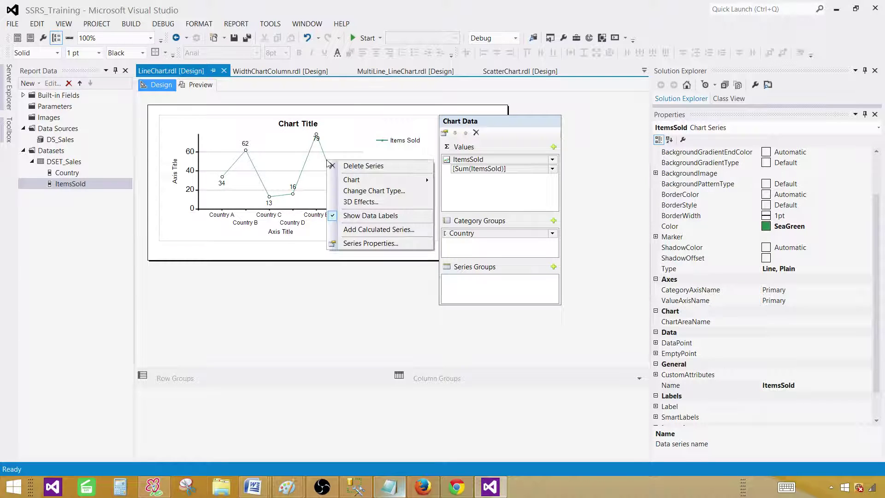
{"action": "left_click", "coordinate": [362, 245]}
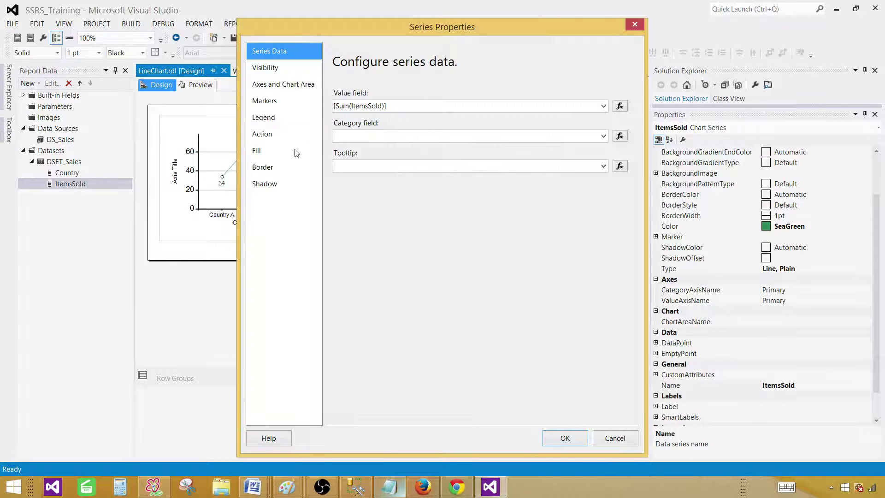
{"action": "left_click", "coordinate": [267, 68]}
{"action": "left_click", "coordinate": [272, 101]}
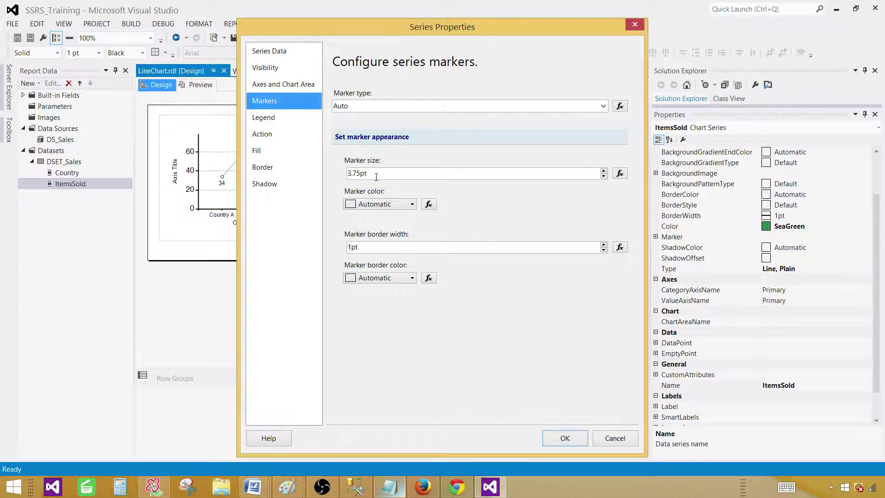
{"action": "left_click", "coordinate": [604, 171]}
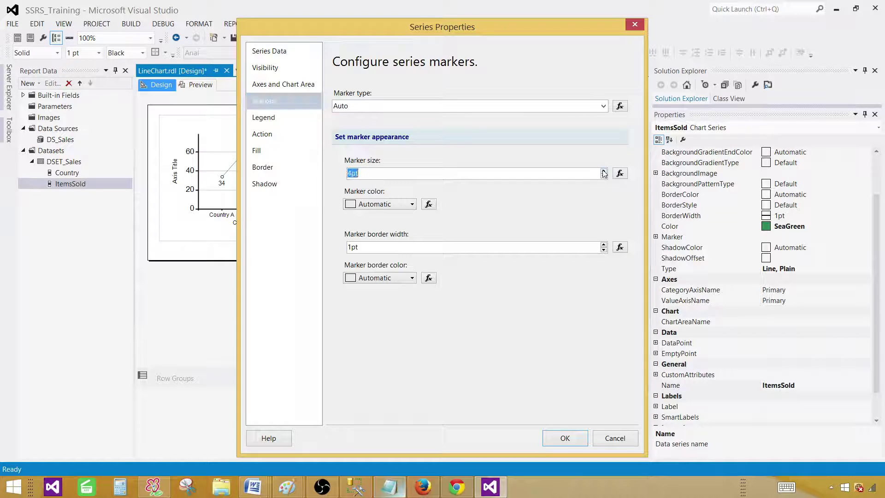
{"action": "left_click", "coordinate": [604, 171]}
{"action": "left_click", "coordinate": [604, 171]}
{"action": "left_click", "coordinate": [604, 171]}
{"action": "left_click", "coordinate": [604, 171]}
{"action": "left_click", "coordinate": [604, 171]}
{"action": "left_click", "coordinate": [412, 278]}
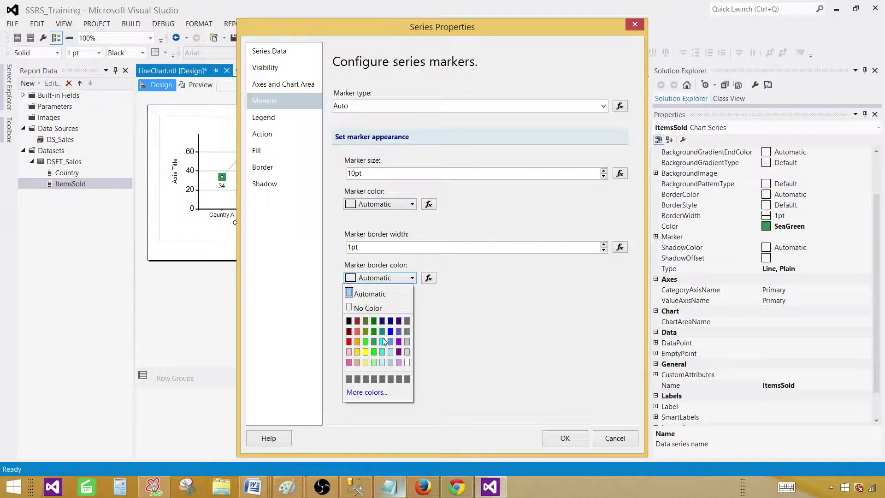
{"action": "left_click", "coordinate": [349, 342]}
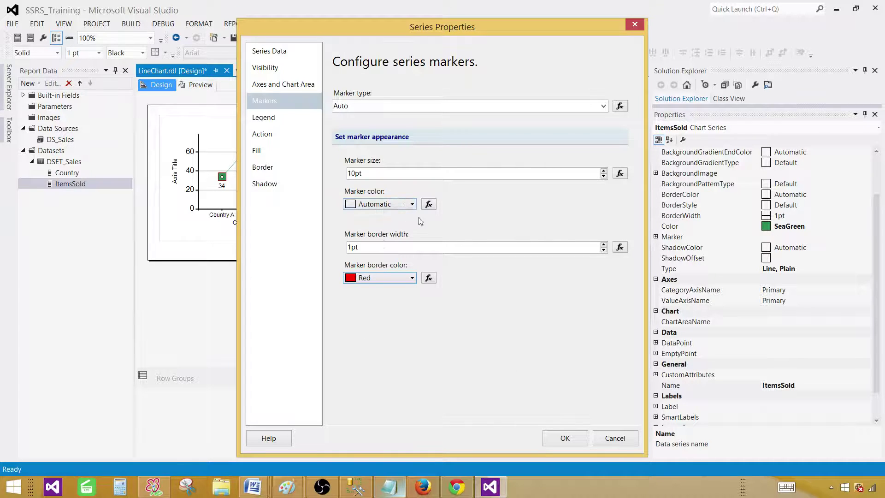
{"action": "left_click", "coordinate": [412, 205]}
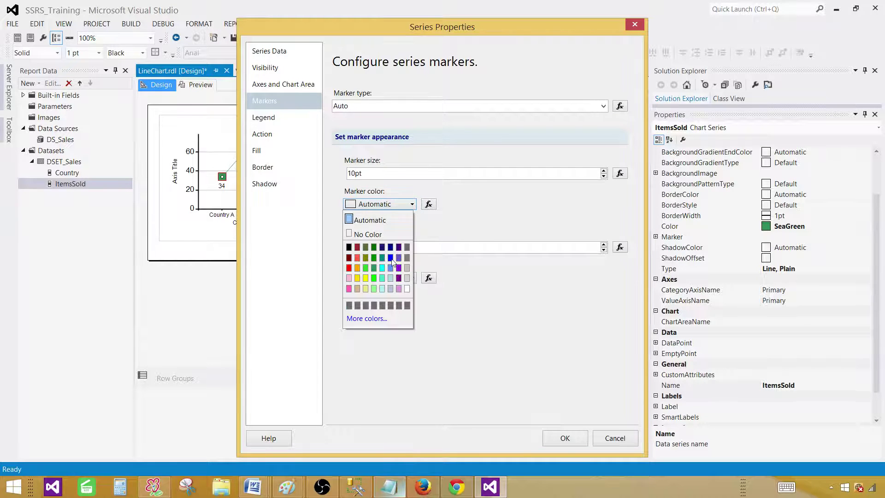
{"action": "left_click", "coordinate": [390, 280]}
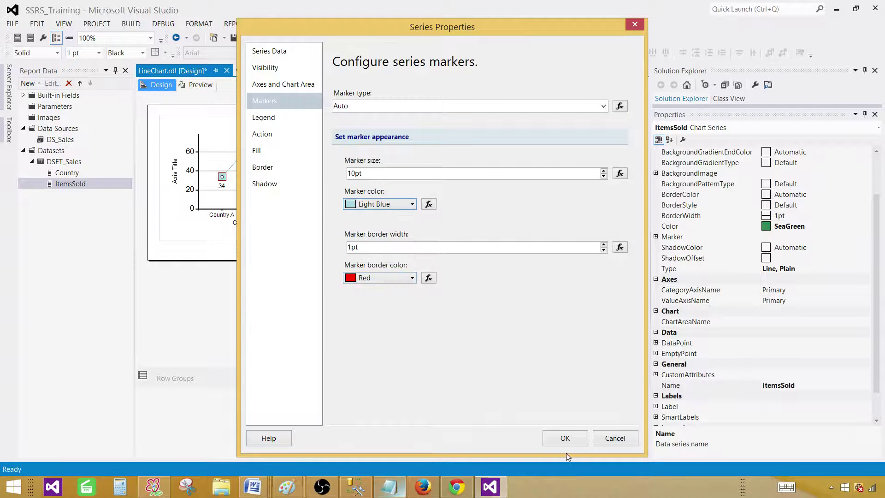
{"action": "left_click", "coordinate": [558, 438]}
Preview the new markers, then return to Design and select the chart's plot area.
{"action": "left_click", "coordinate": [209, 86]}
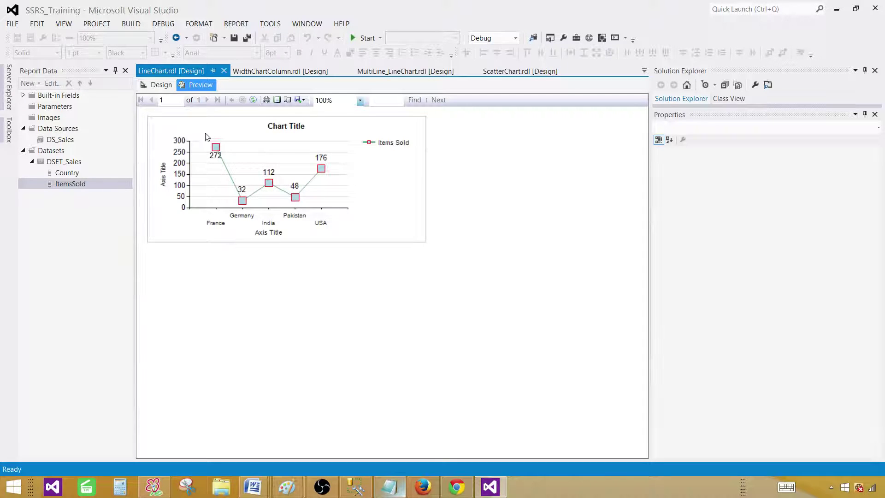
{"action": "left_click", "coordinate": [162, 85]}
{"action": "left_click", "coordinate": [334, 182]}
{"action": "left_click", "coordinate": [353, 169]}
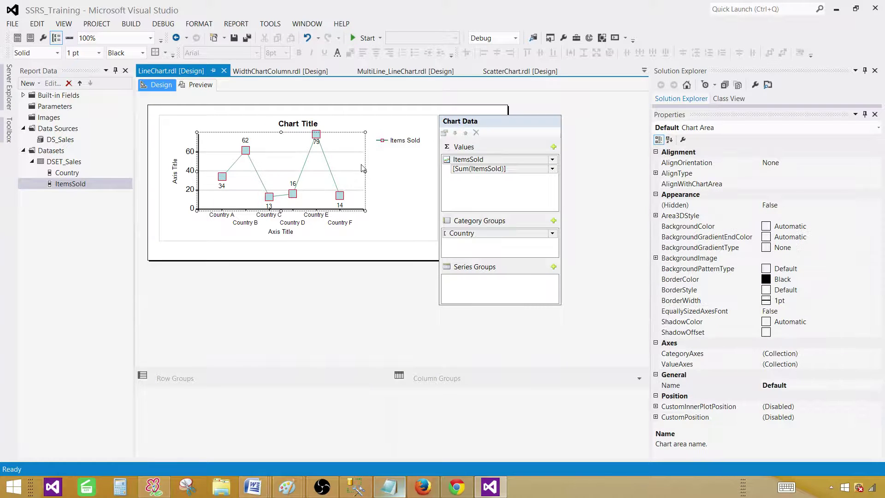
Switch the chart to Smooth Line with Markers and preview the five country values.
{"action": "right_click", "coordinate": [362, 168]}
{"action": "left_click", "coordinate": [378, 194]}
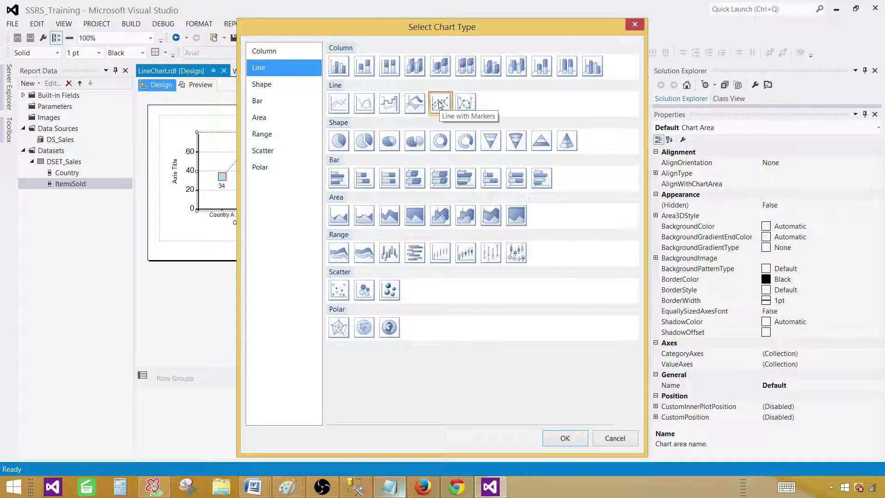
{"action": "left_click", "coordinate": [466, 104]}
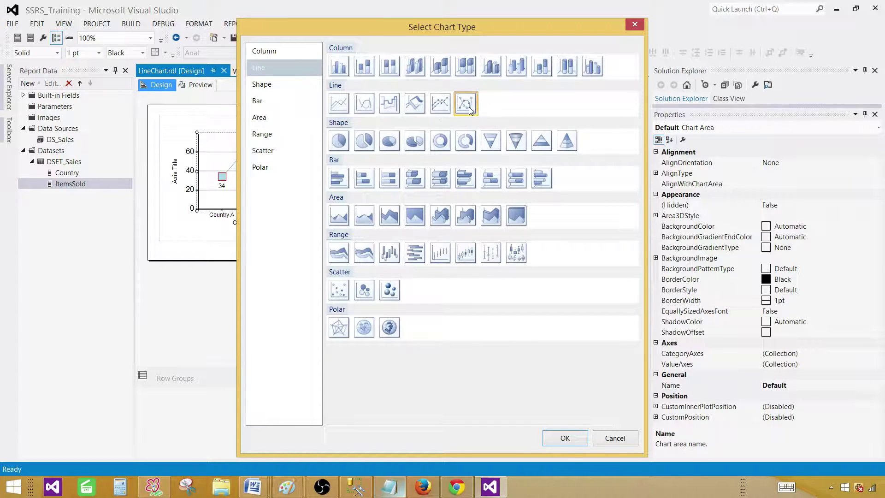
{"action": "left_click", "coordinate": [563, 439]}
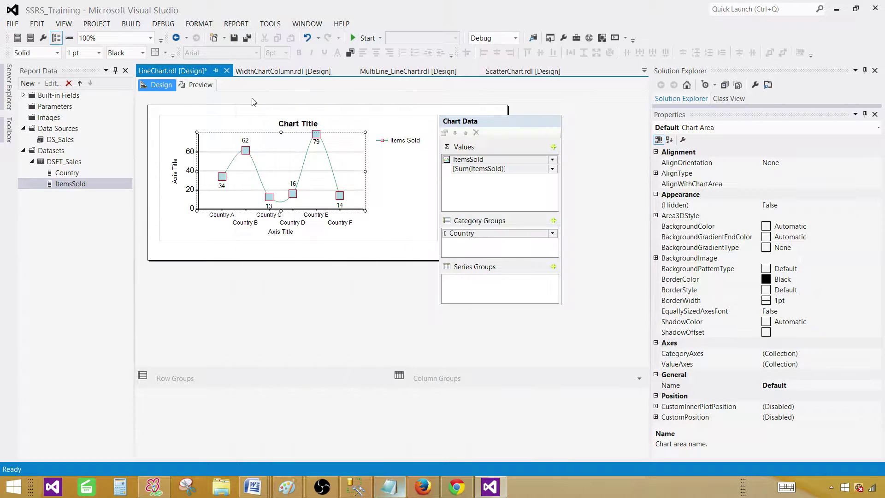
{"action": "left_click", "coordinate": [200, 85]}
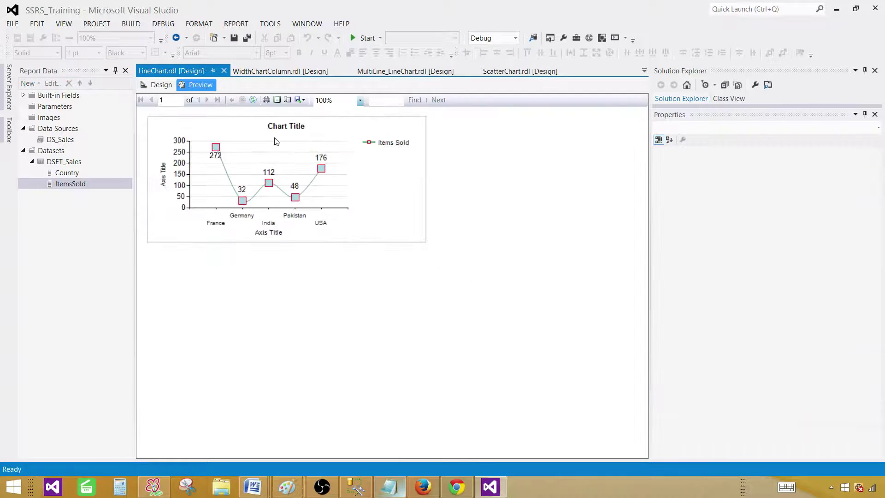